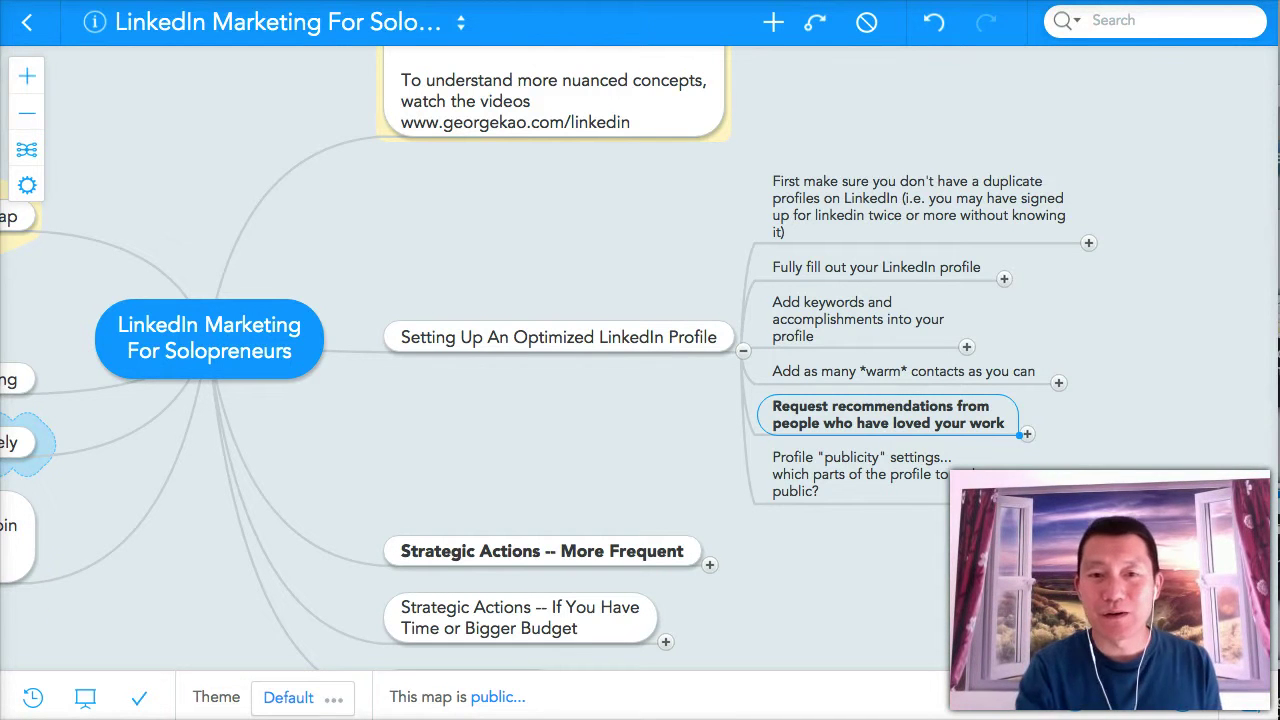
# Run a LinkedIn search for 'yoga' from the top search box.
pyautogui.hscroll(5, 613, 416)
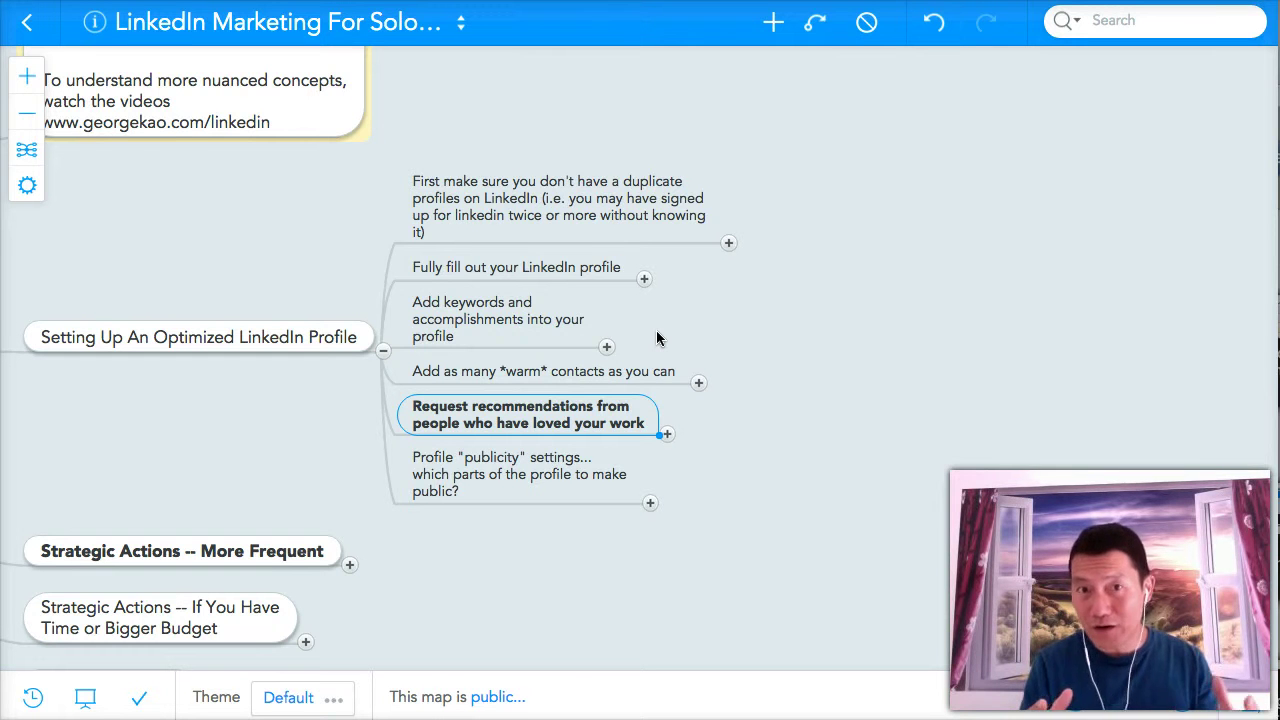
pyautogui.click(833, 365)
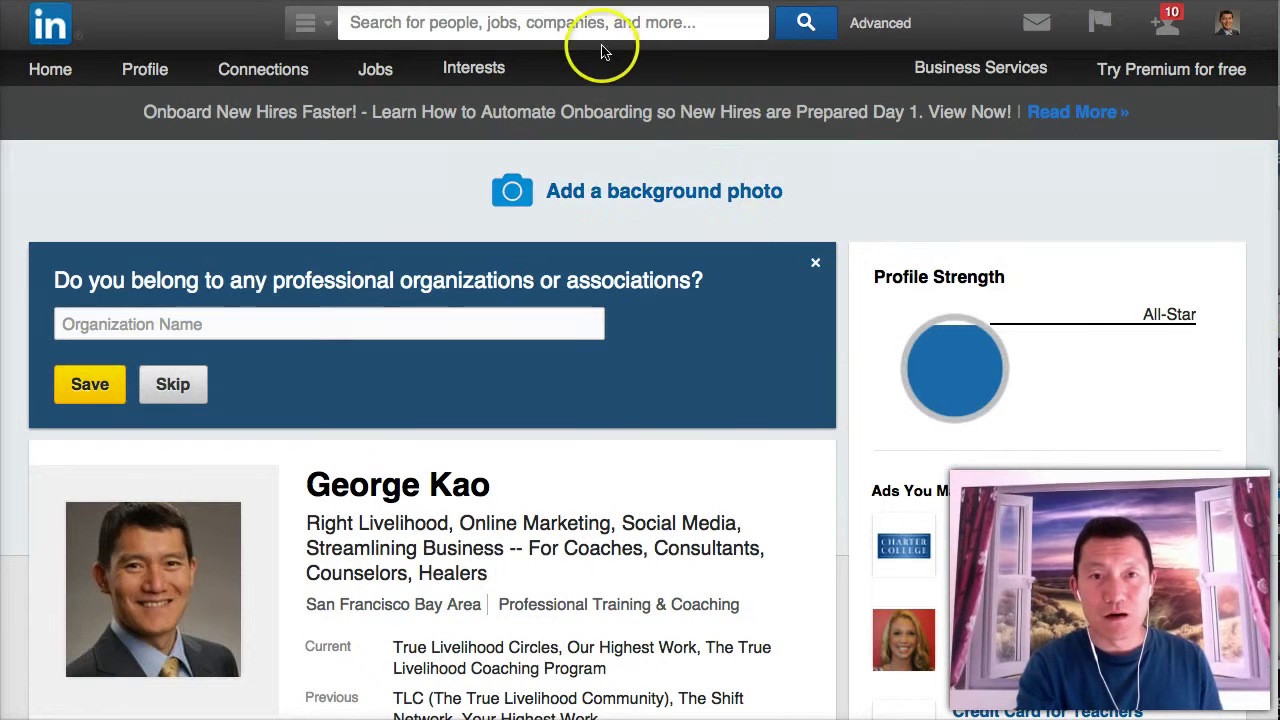
pyautogui.click(586, 22)
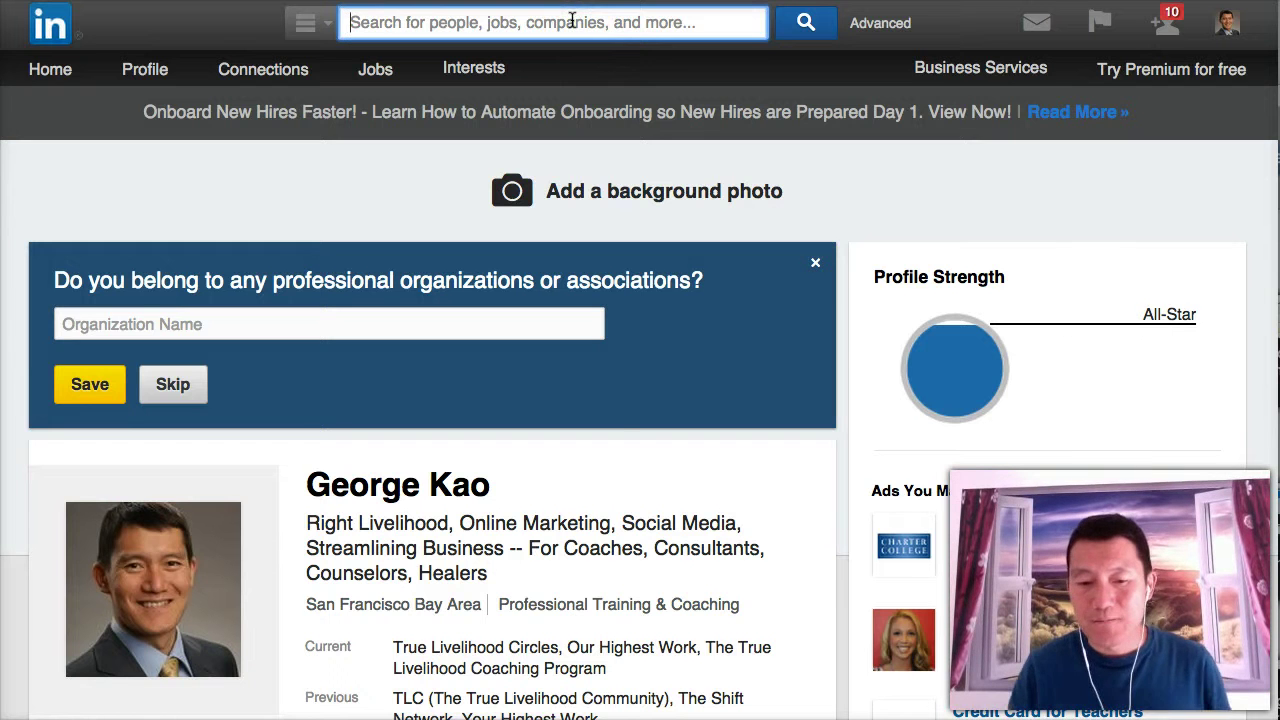
pyautogui.write('yoga')
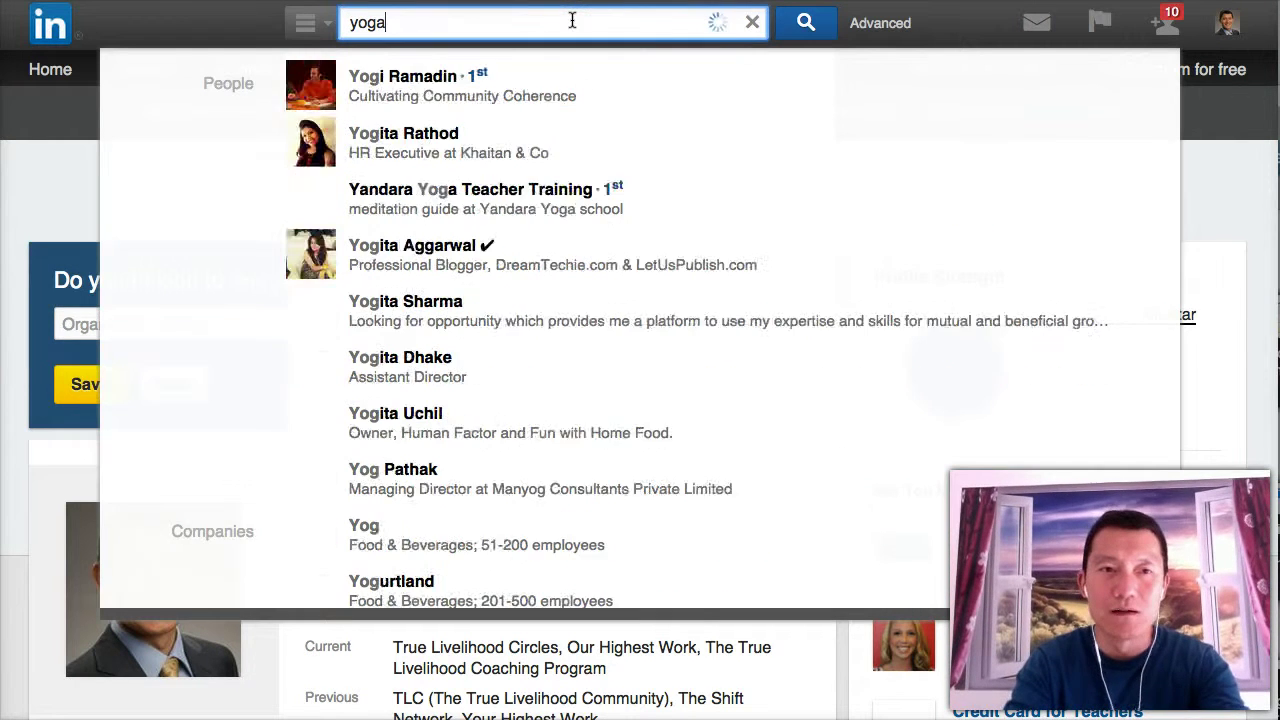
pyautogui.press('Return')
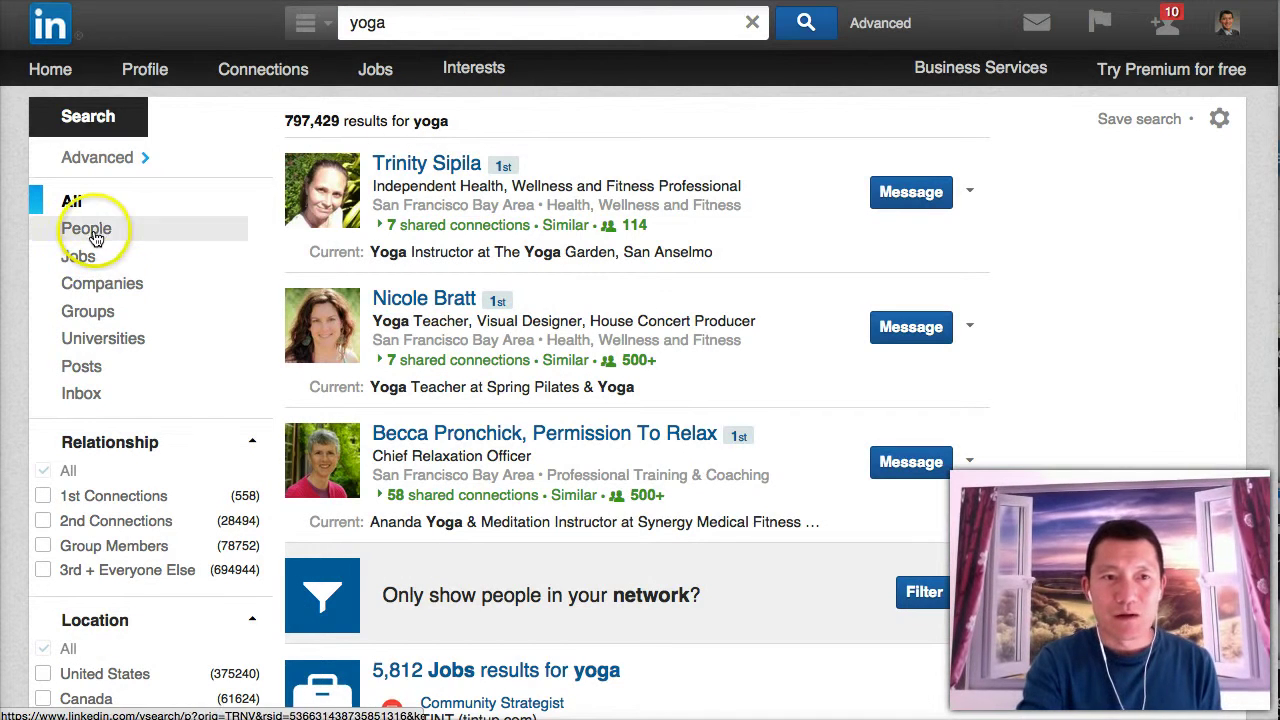
# Filter the yoga results to People and scroll through the 1st-degree connections.
pyautogui.click(88, 232)
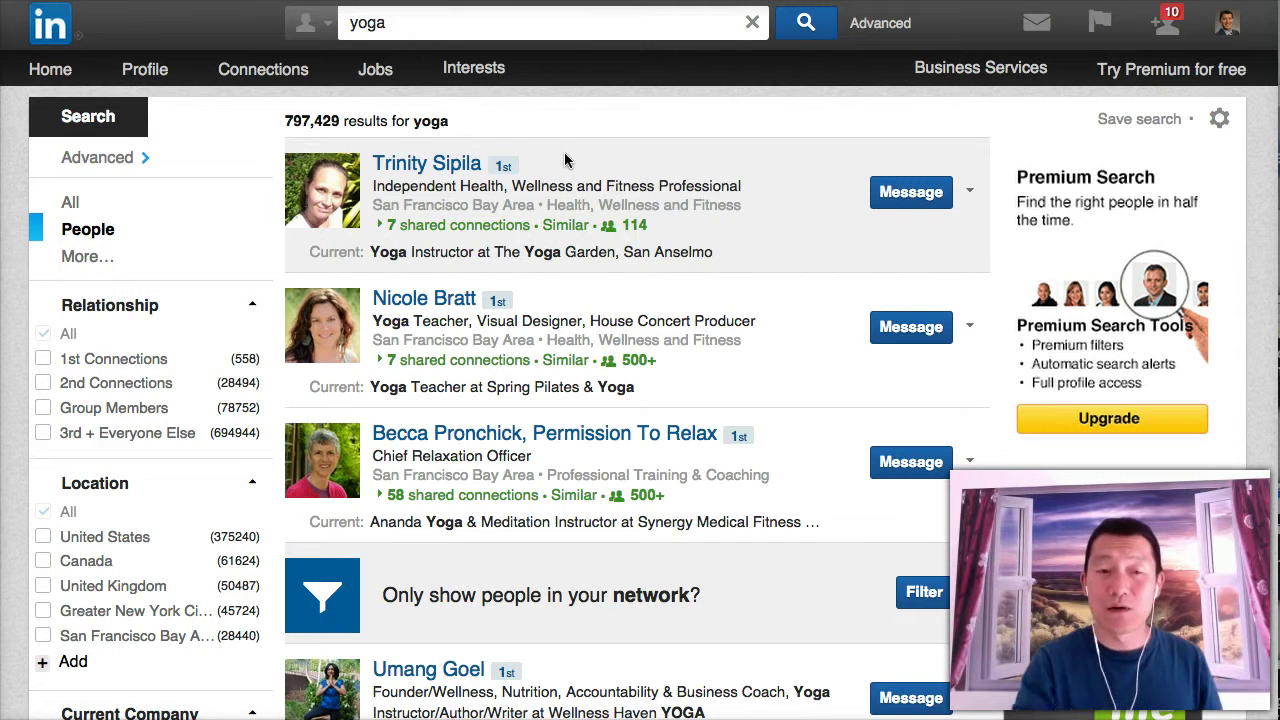
pyautogui.scroll(-2, 668, 178)
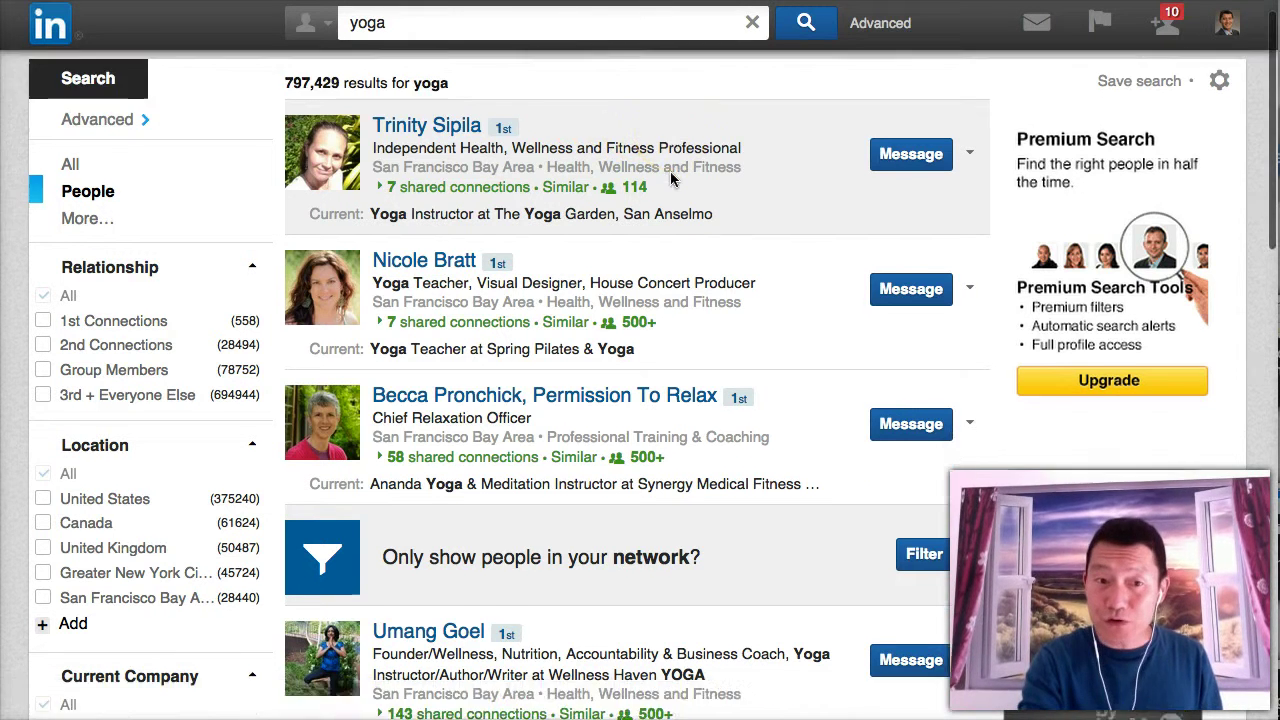
pyautogui.scroll(2, 672, 178)
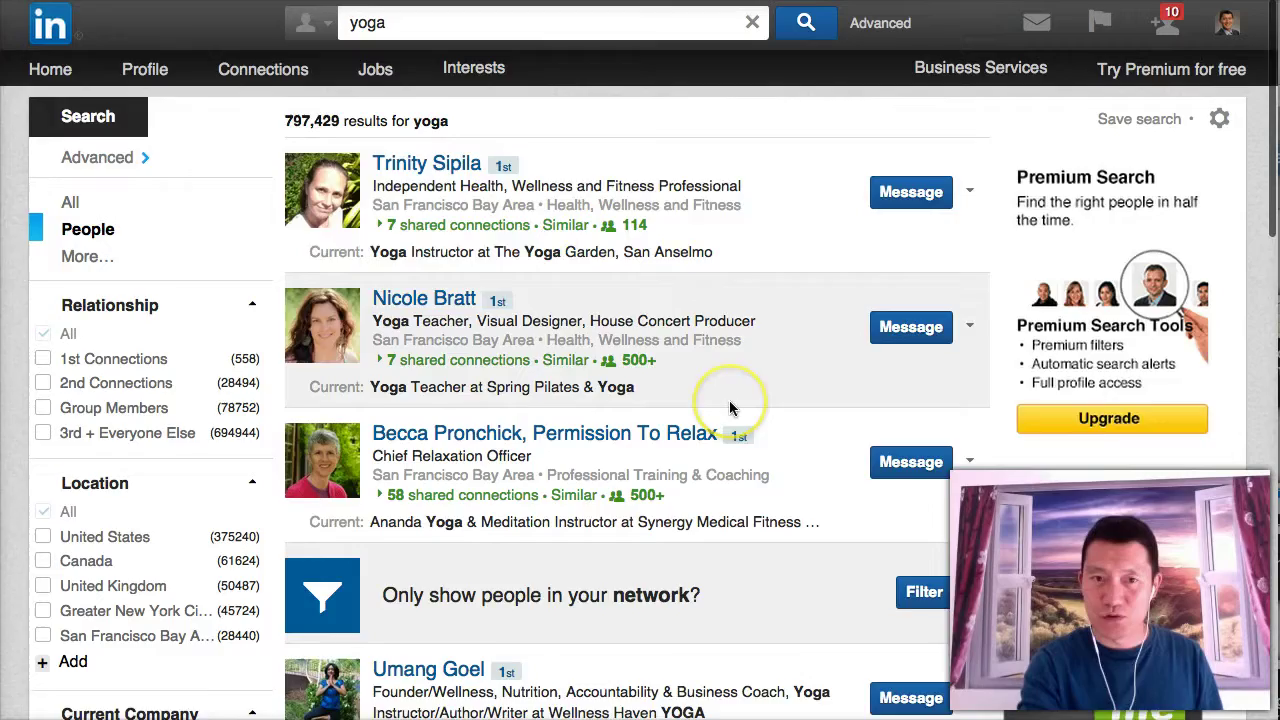
pyautogui.scroll(-3, 729, 400)
pyautogui.scroll(-10, 729, 400)
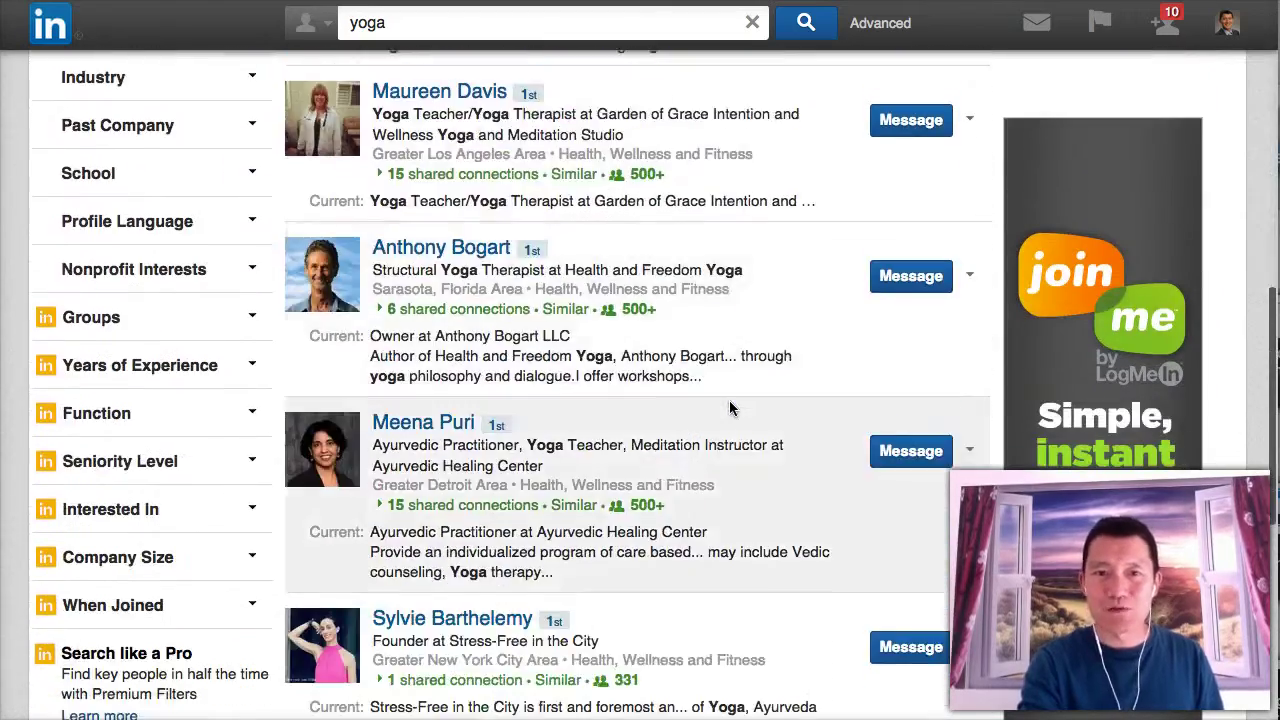
pyautogui.scroll(12, 729, 407)
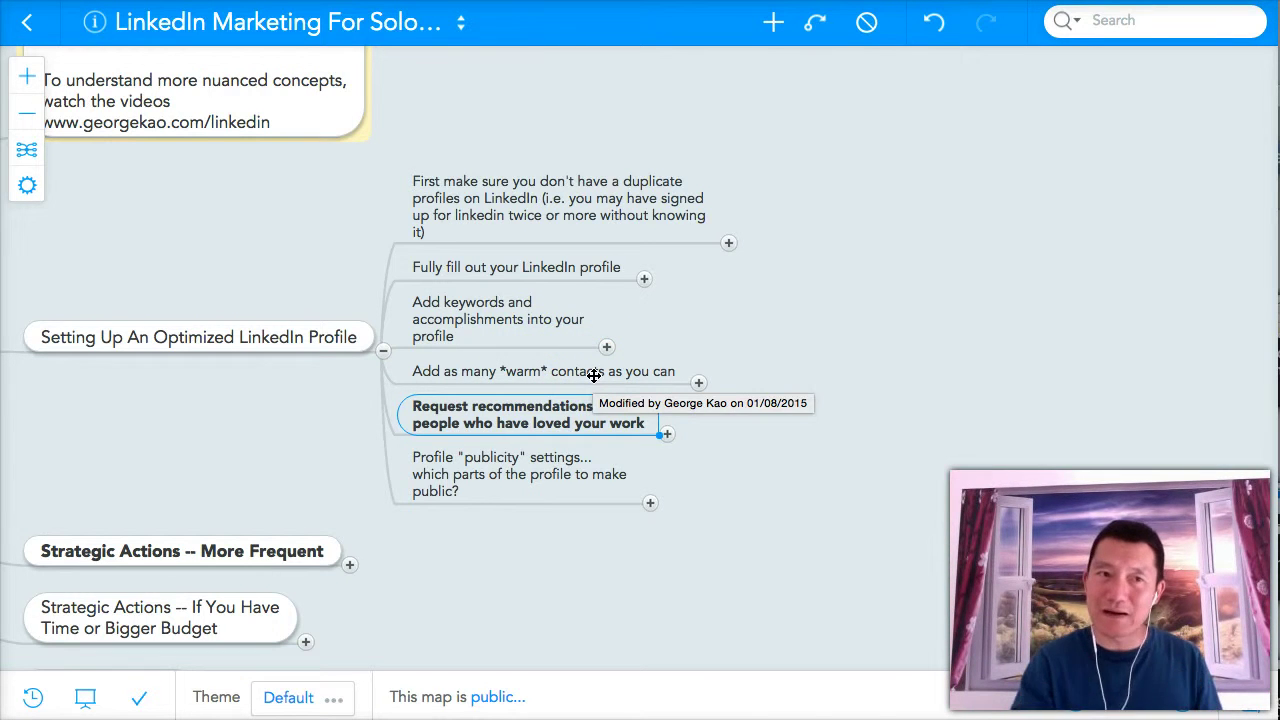
# Expand the warm contacts idea and drag 'Or Import contacts' above 'People you may know'.
pyautogui.click(27, 77)
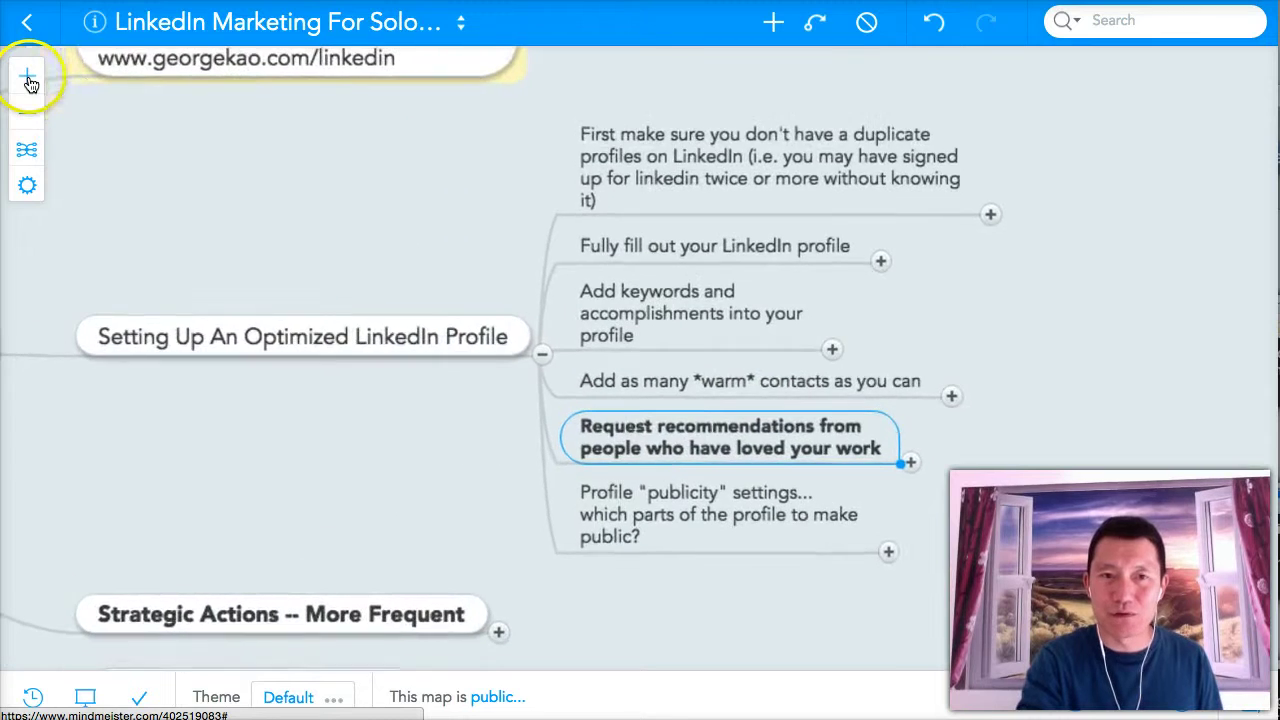
pyautogui.moveTo(400, 189); pyautogui.dragTo(663, 177)
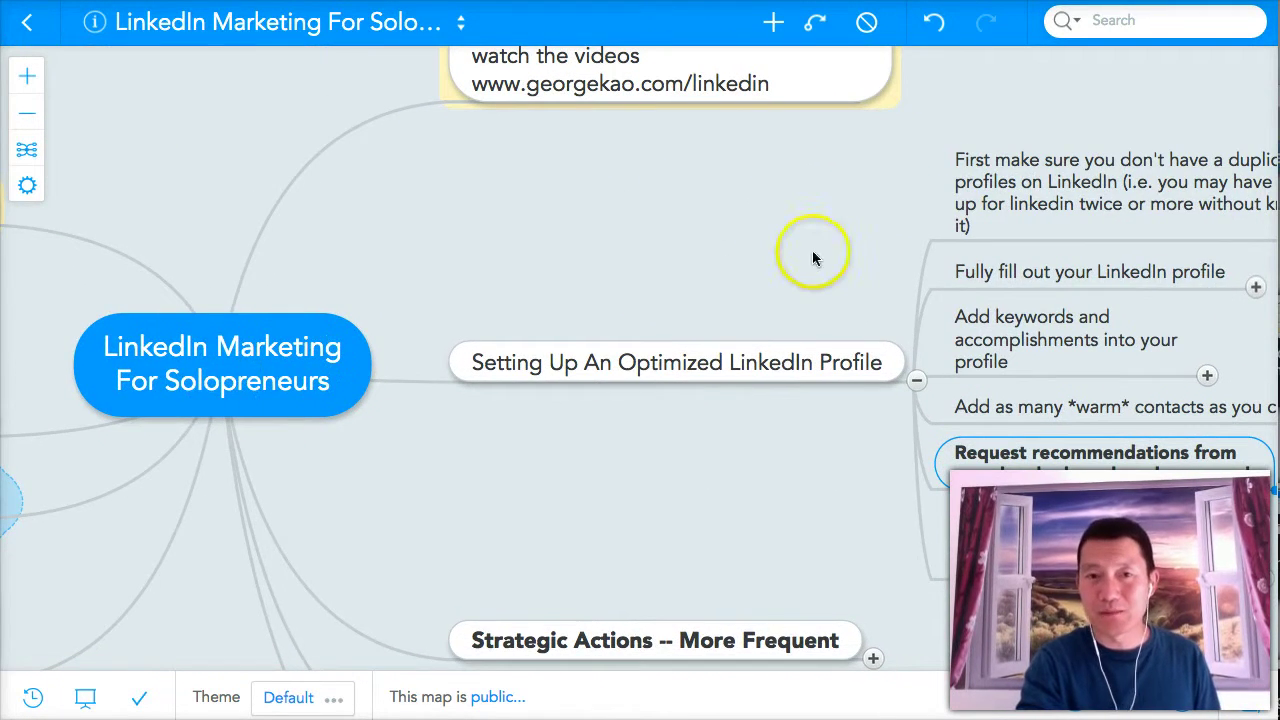
pyautogui.moveTo(812, 258); pyautogui.dragTo(497, 243)
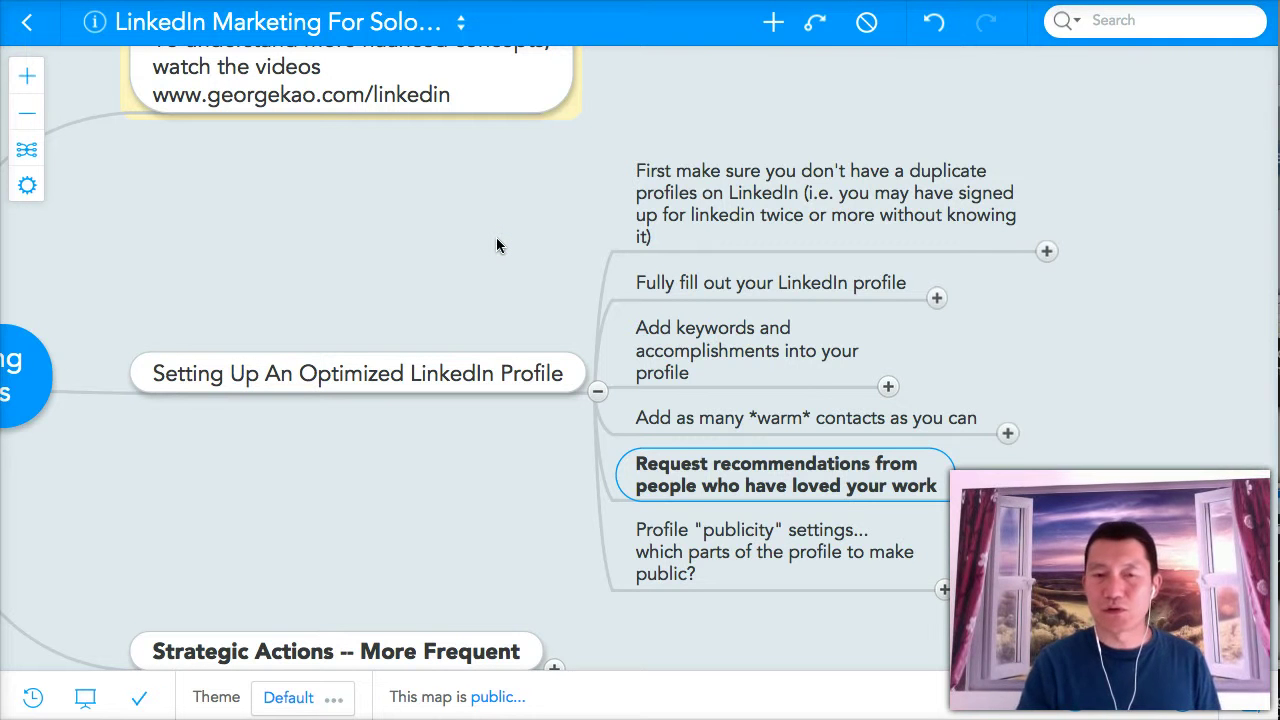
pyautogui.moveTo(457, 208); pyautogui.dragTo(434, 191)
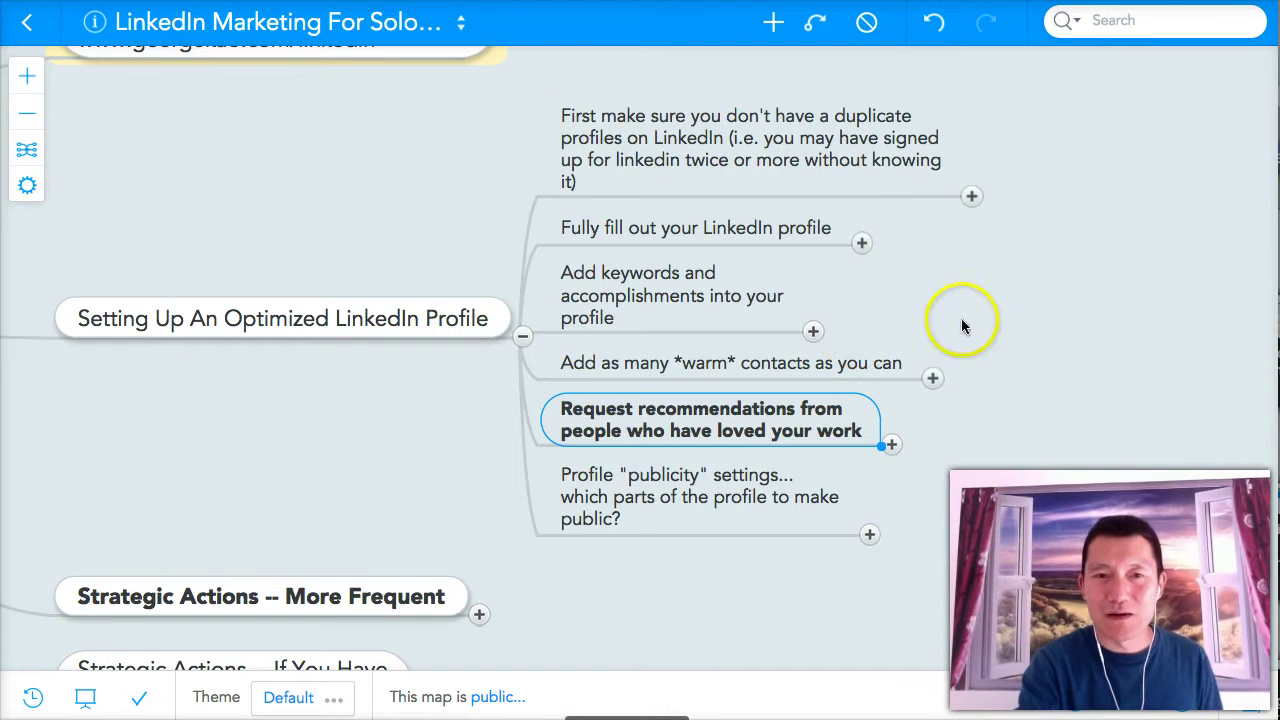
pyautogui.click(933, 381)
pyautogui.hscroll(10, 814, 340)
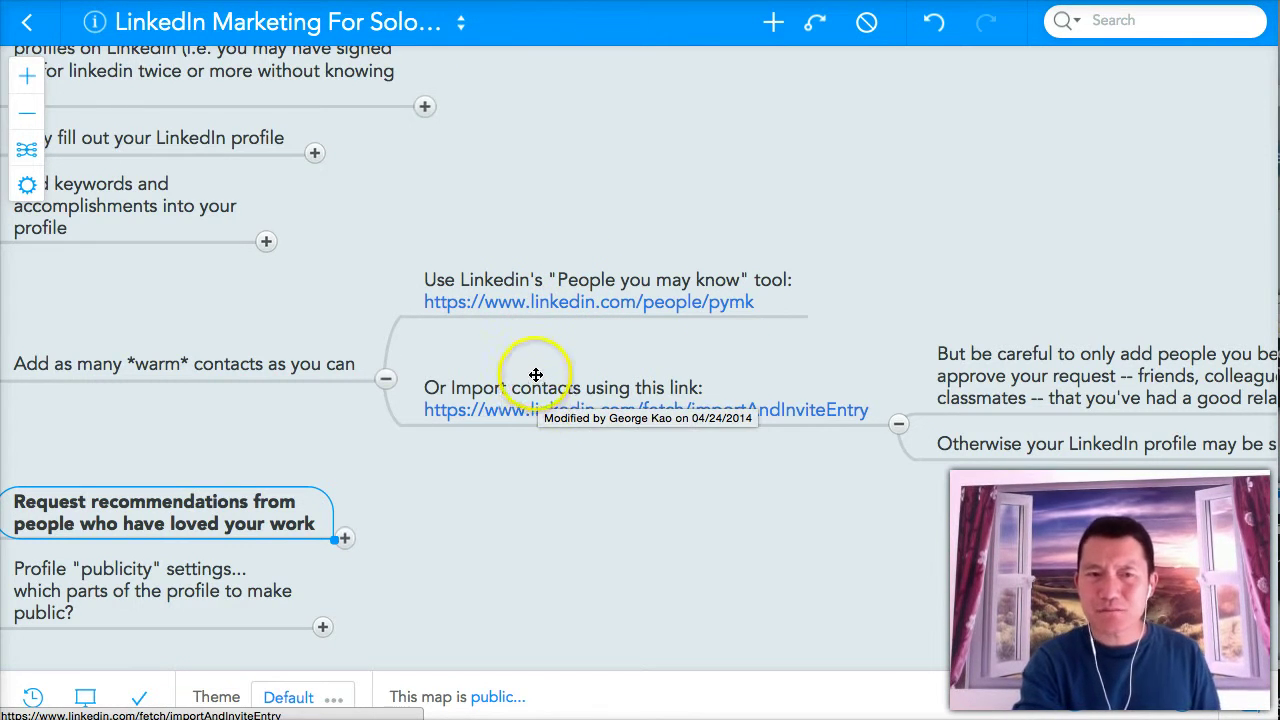
pyautogui.moveTo(526, 372); pyautogui.dragTo(549, 283)
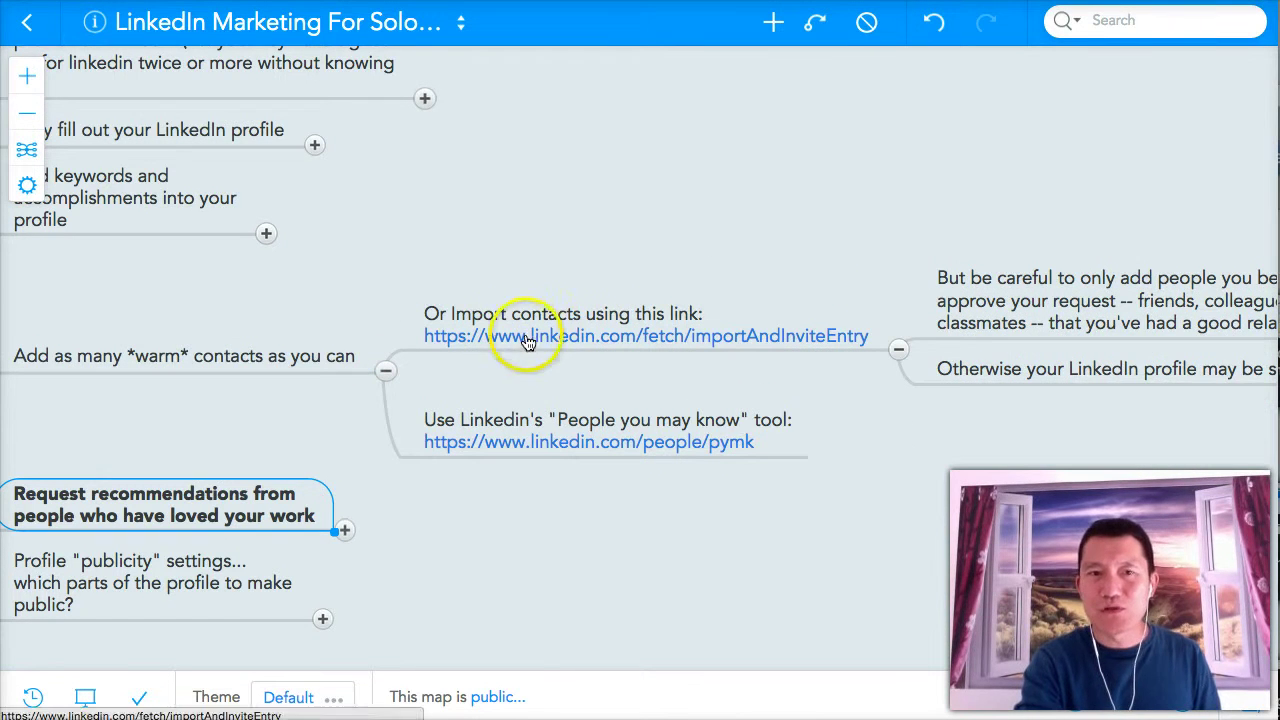
pyautogui.moveTo(614, 246); pyautogui.dragTo(597, 203)
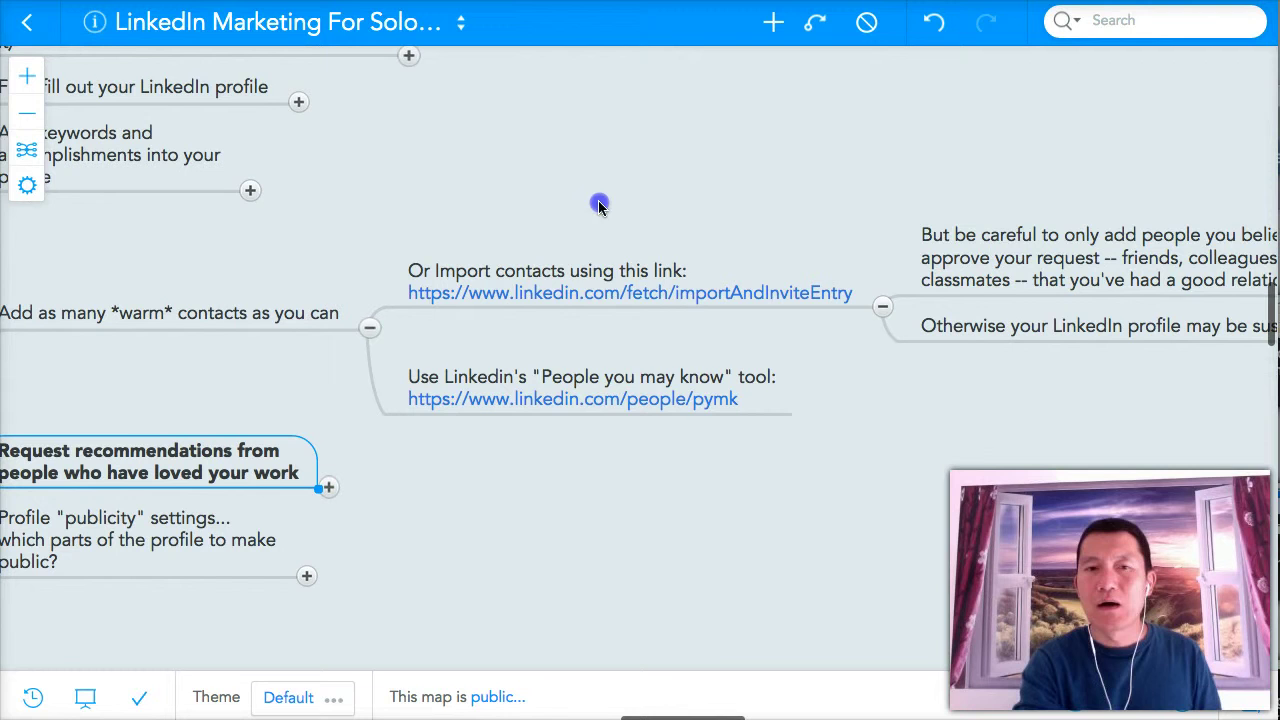
# Open the See Who You Already Know page from the mind map link and clear the prefilled email.
pyautogui.click(616, 296)
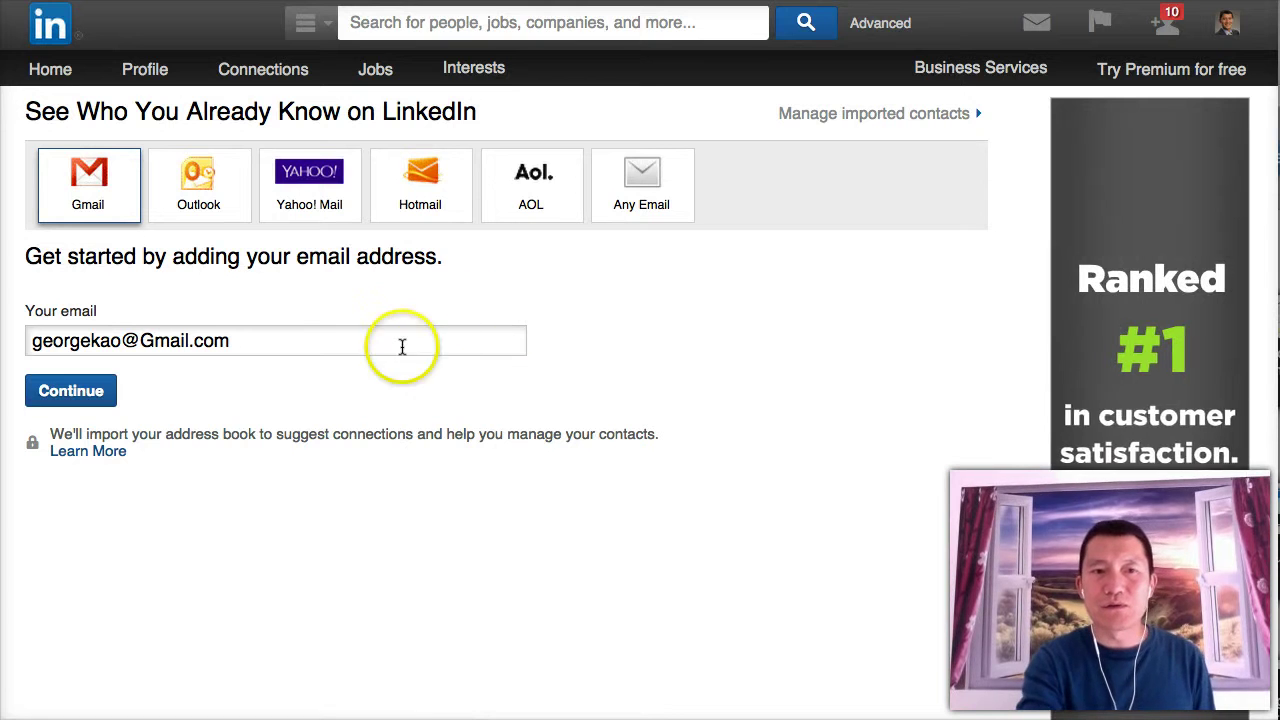
pyautogui.tripleClick(400, 345)
pyautogui.press('BackSpace')
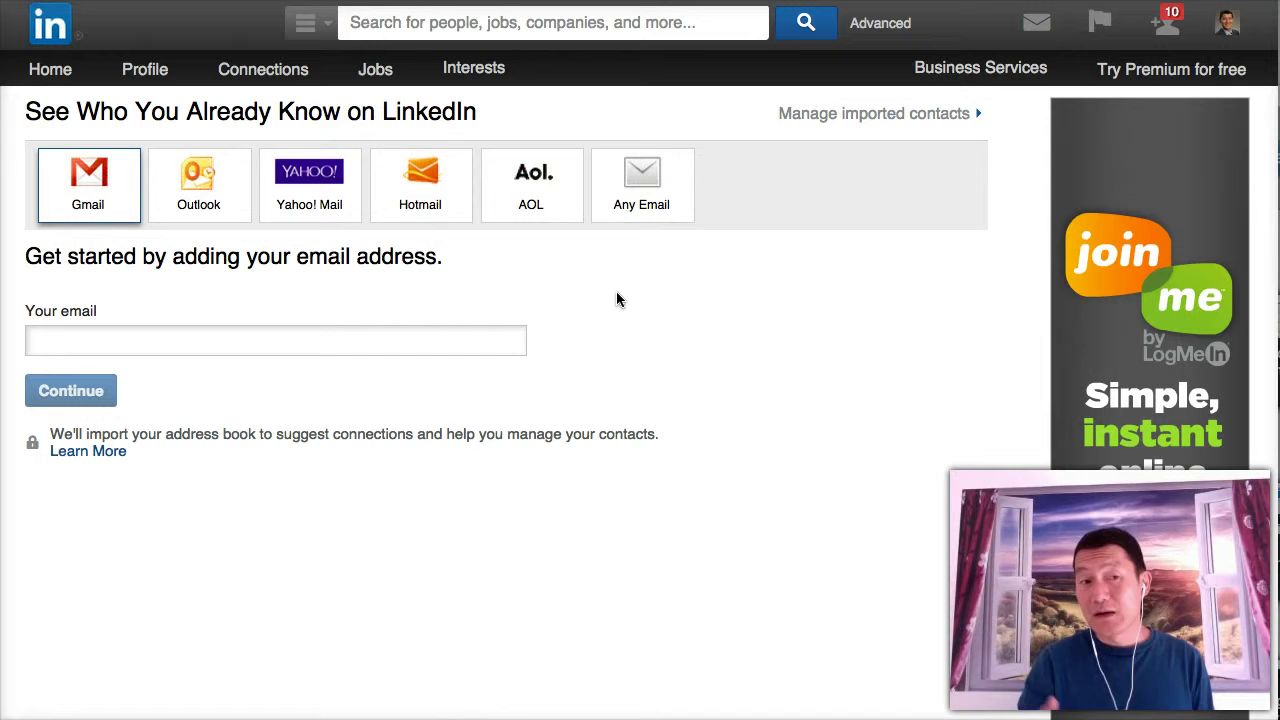
pyautogui.click(72, 329)
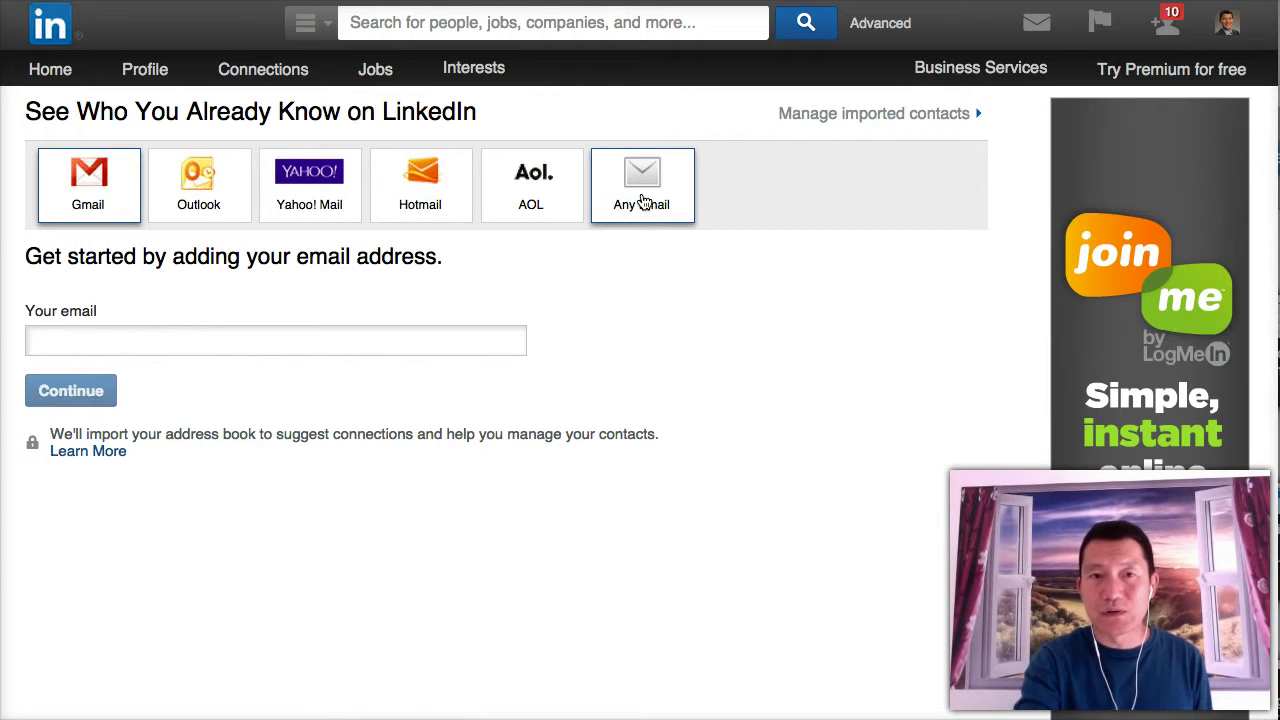
# Choose the Any Email provider and reveal the upload contacts file option.
pyautogui.click(644, 201)
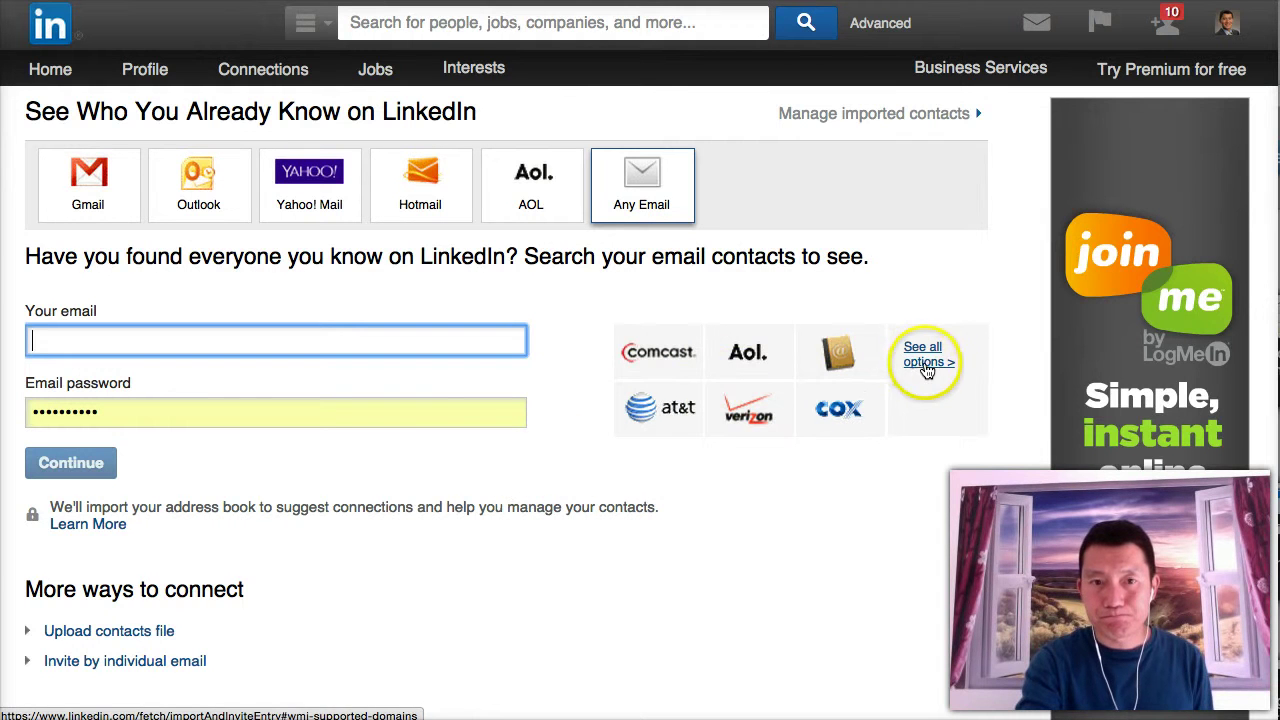
pyautogui.scroll(-2, 449, 434)
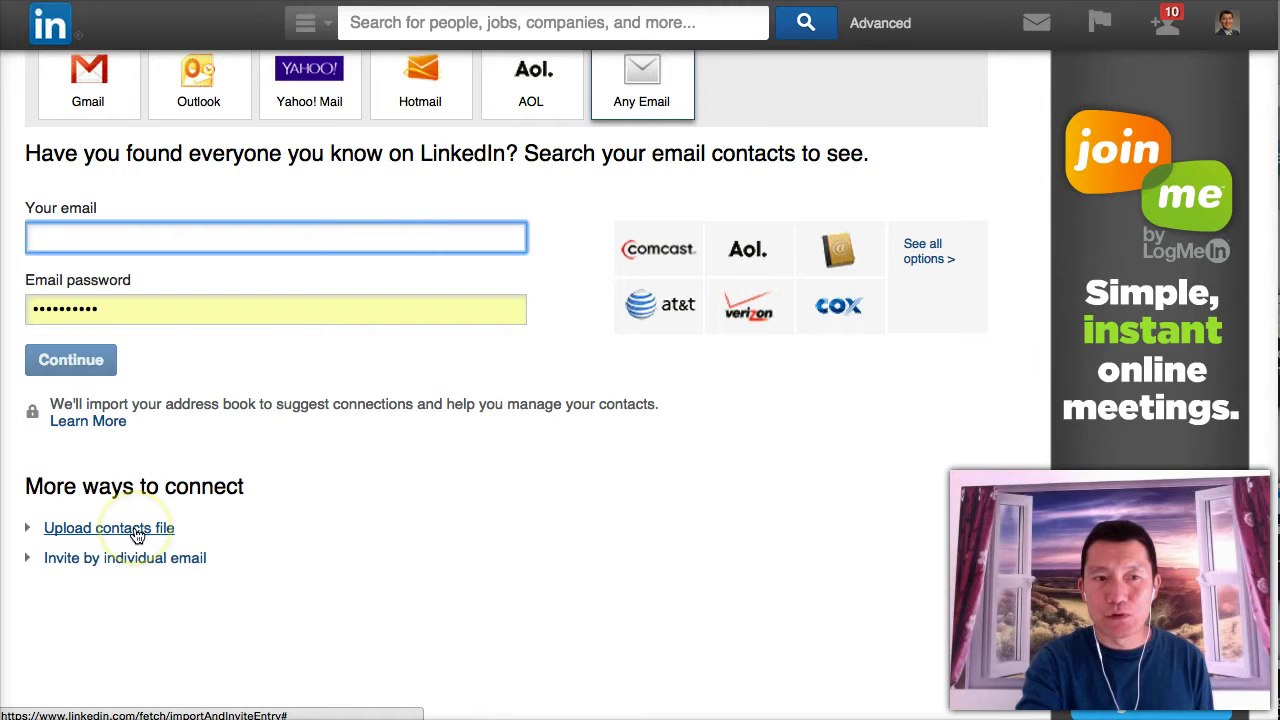
pyautogui.click(137, 530)
pyautogui.scroll(-3, 323, 491)
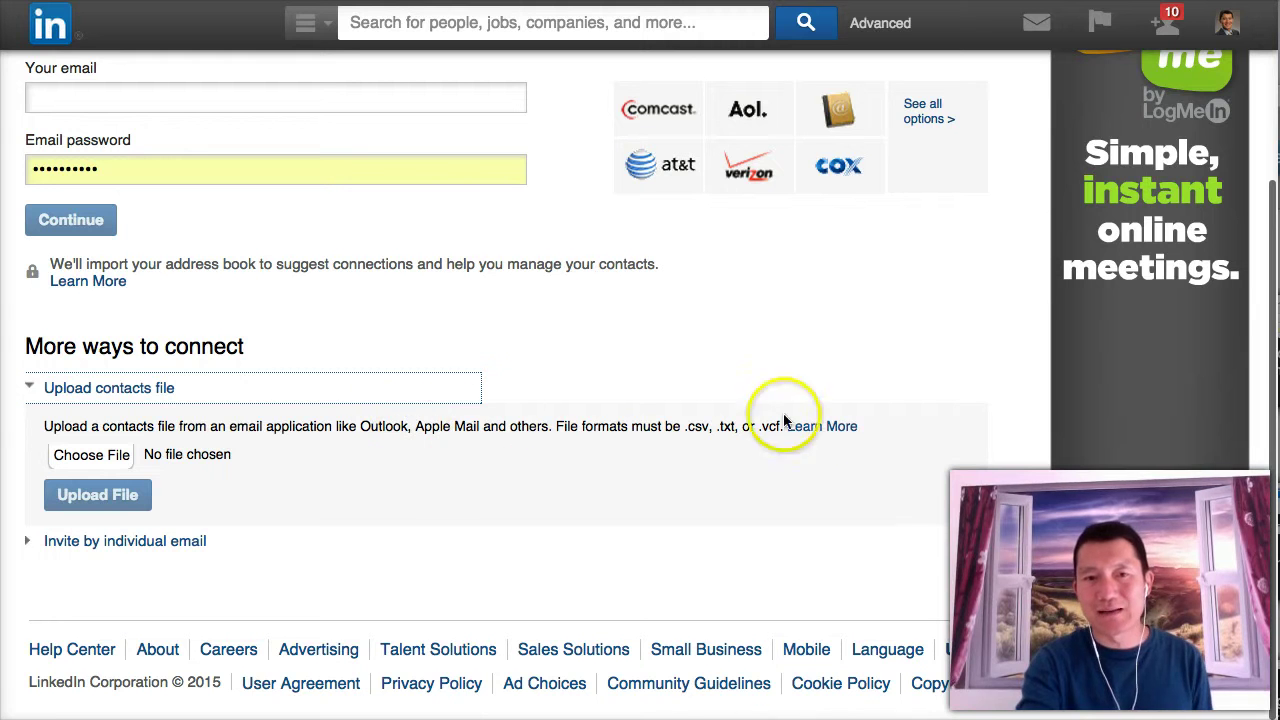
# Open the contacts-file help, enlarge it and select the Mac OS X Address Book steps.
pyautogui.click(836, 434)
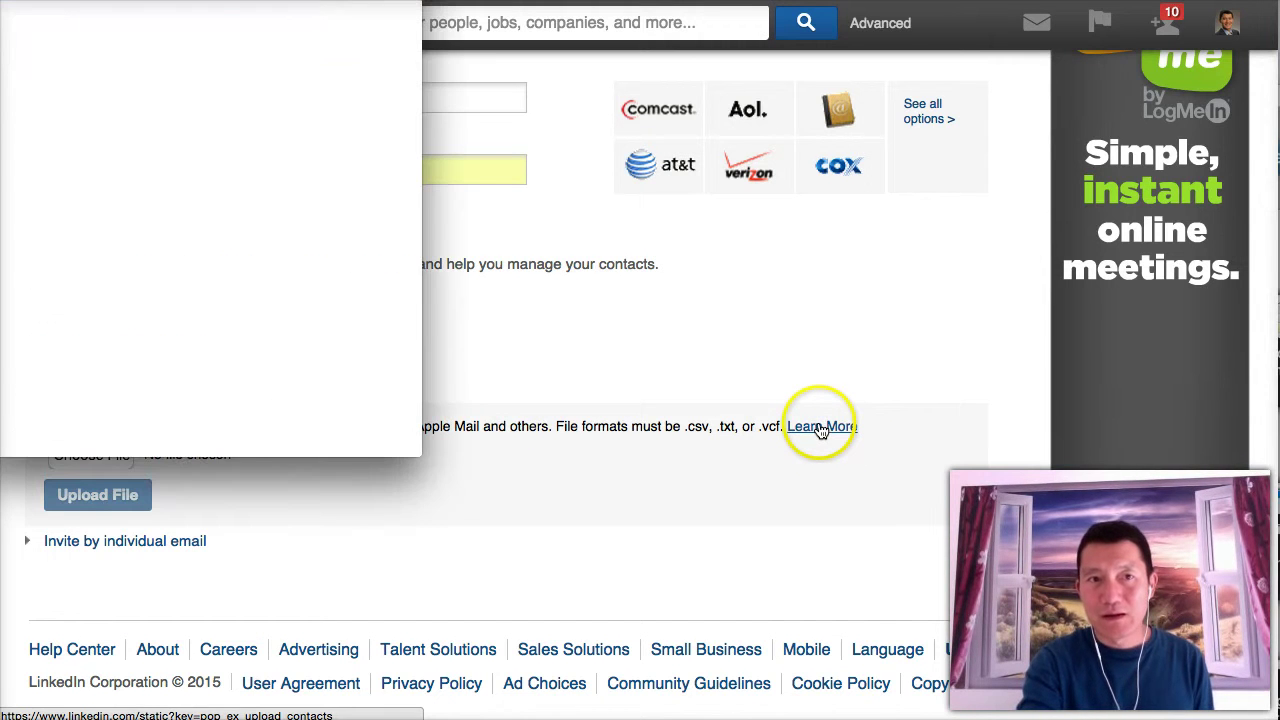
pyautogui.moveTo(416, 452); pyautogui.dragTo(741, 681)
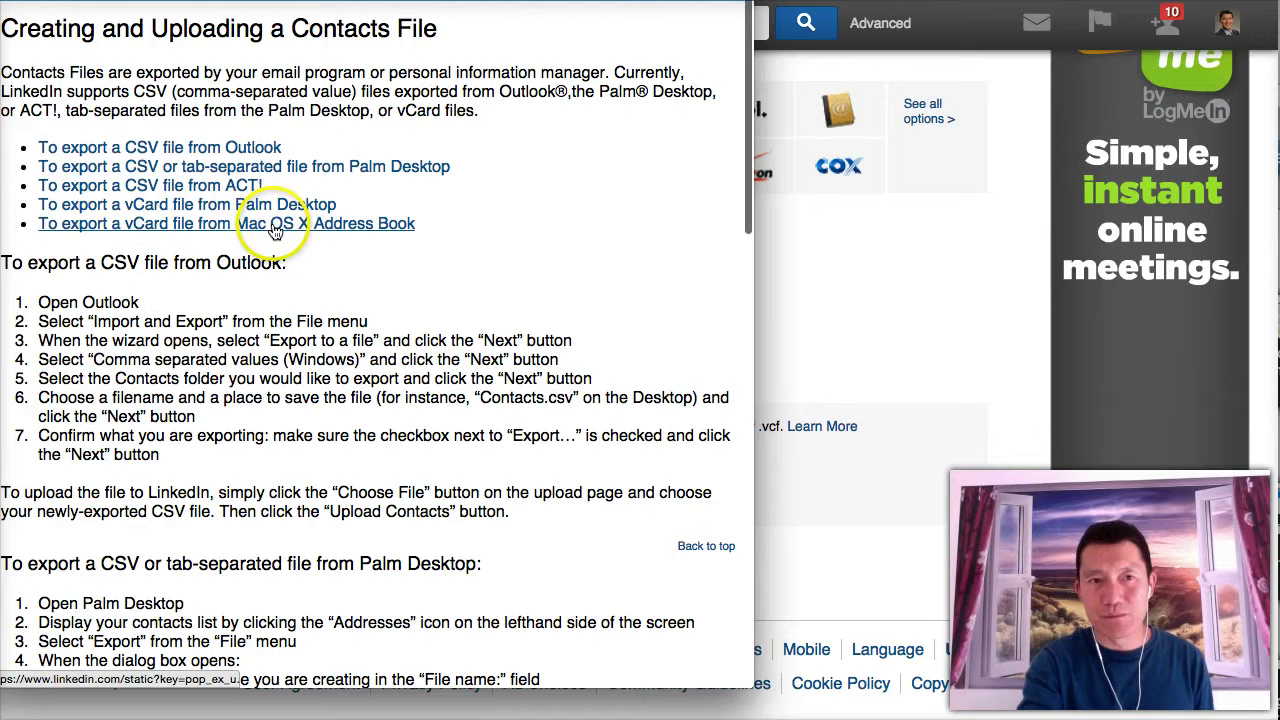
pyautogui.click(218, 224)
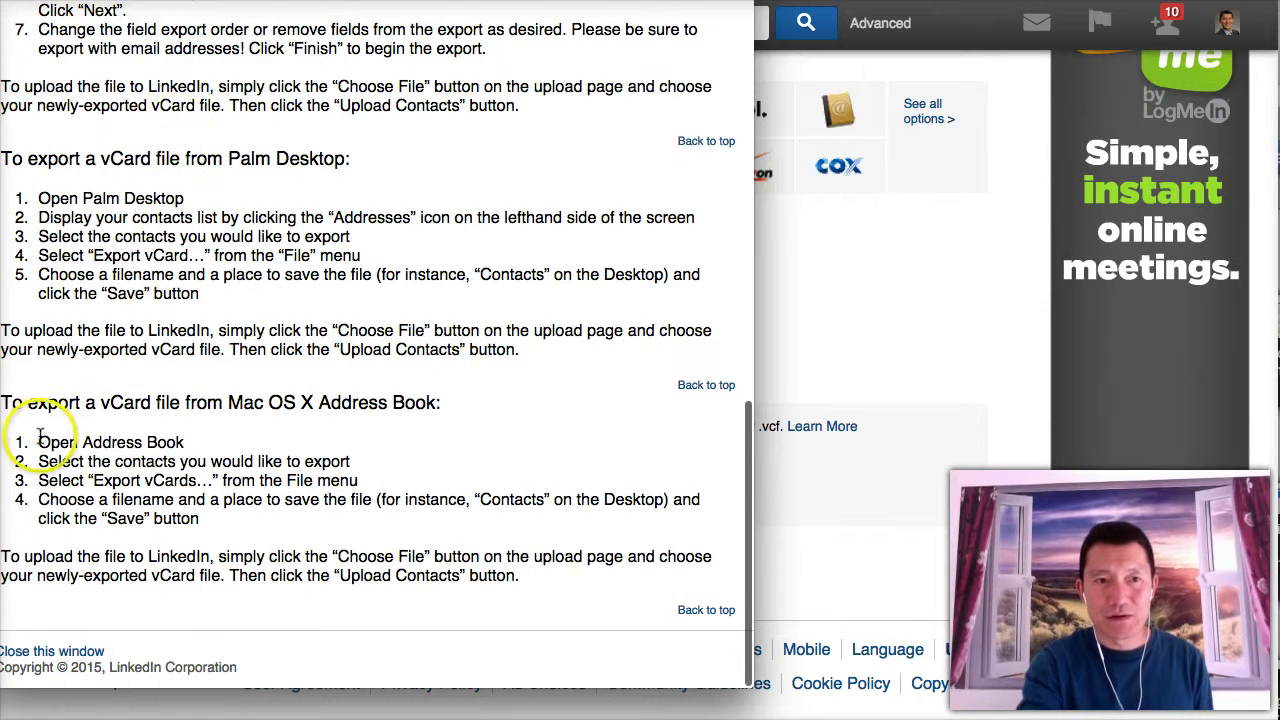
pyautogui.moveTo(42, 432); pyautogui.dragTo(312, 522)
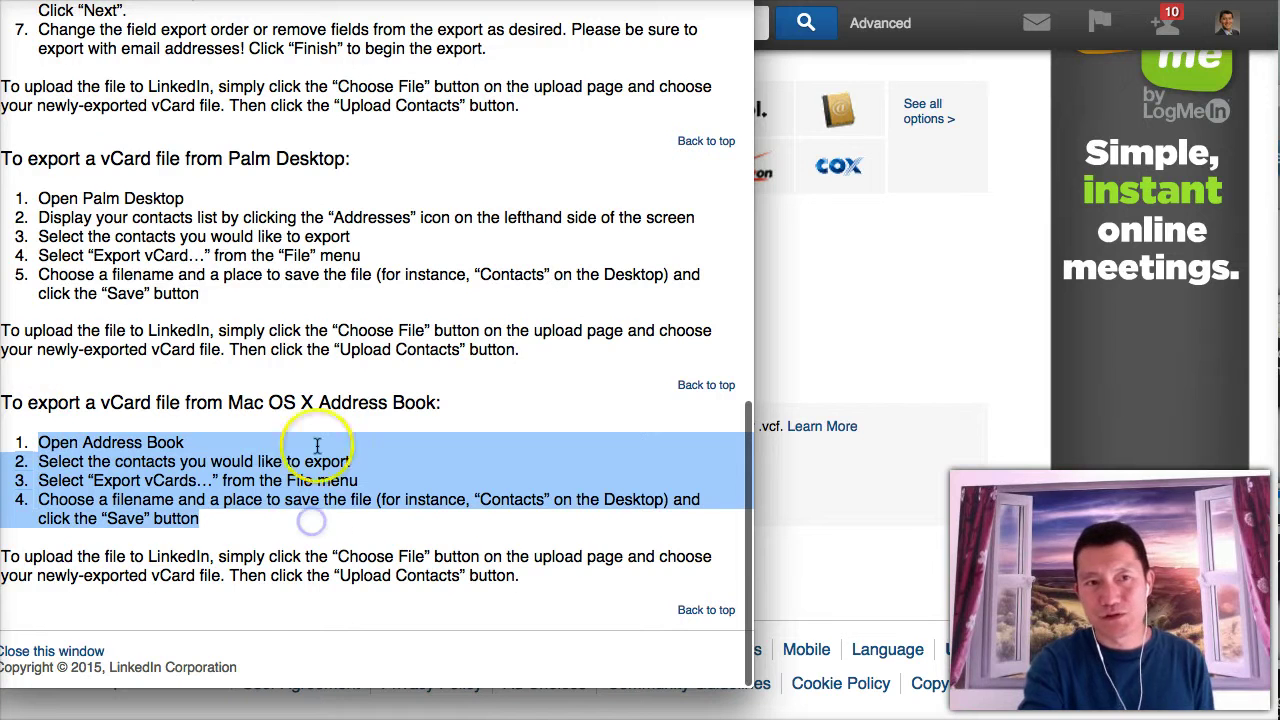
pyautogui.moveTo(413, 0); pyautogui.dragTo(477, 48)
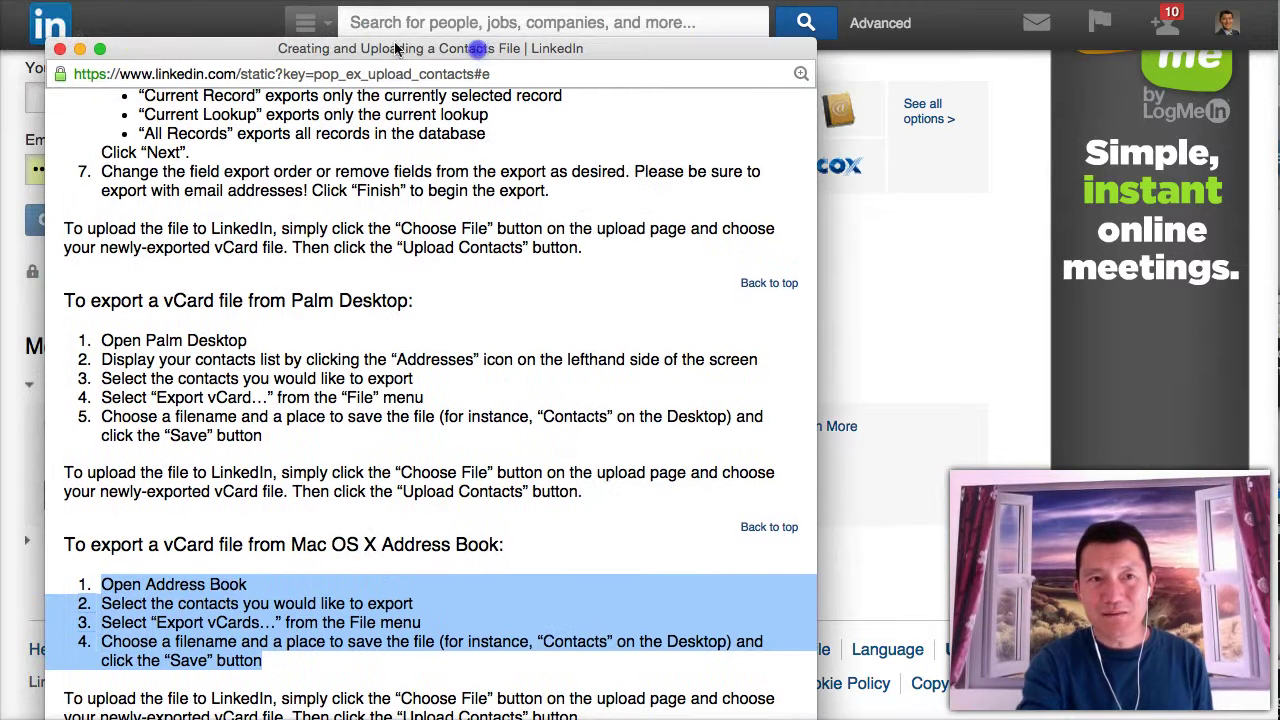
# Close the contacts-file help window and return to the import page.
pyautogui.click(60, 49)
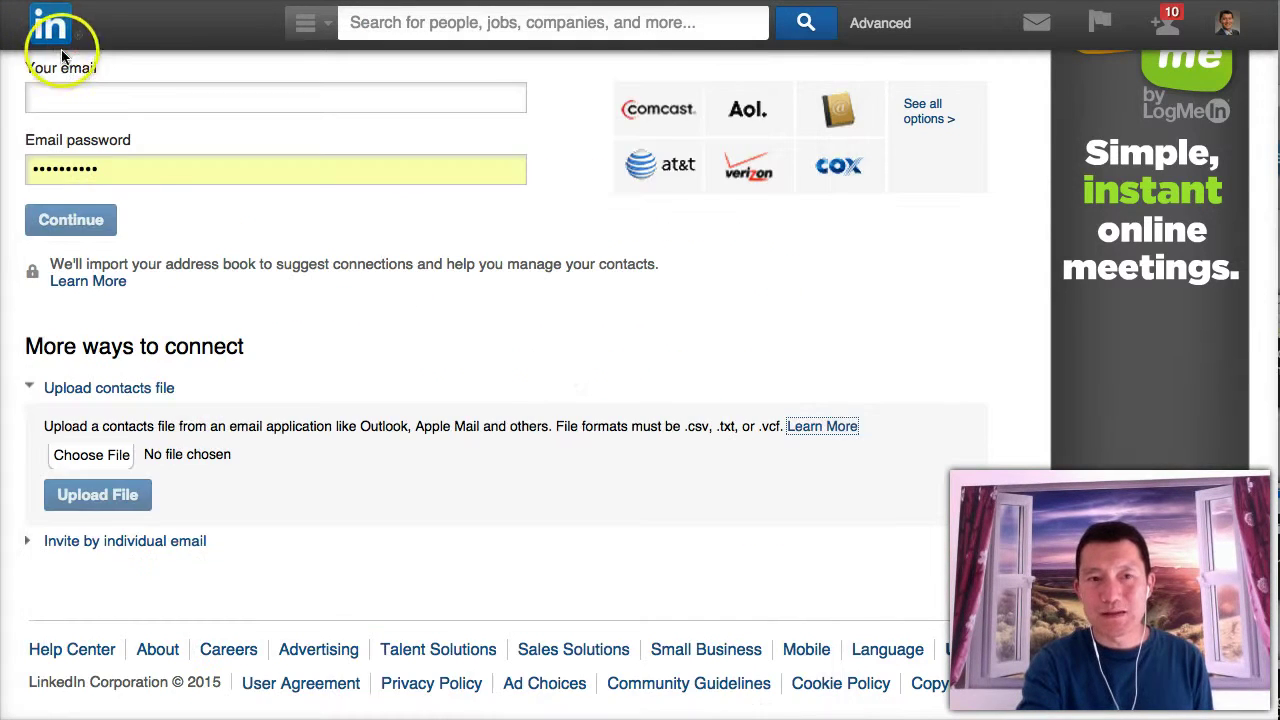
pyautogui.scroll(2, 548, 357)
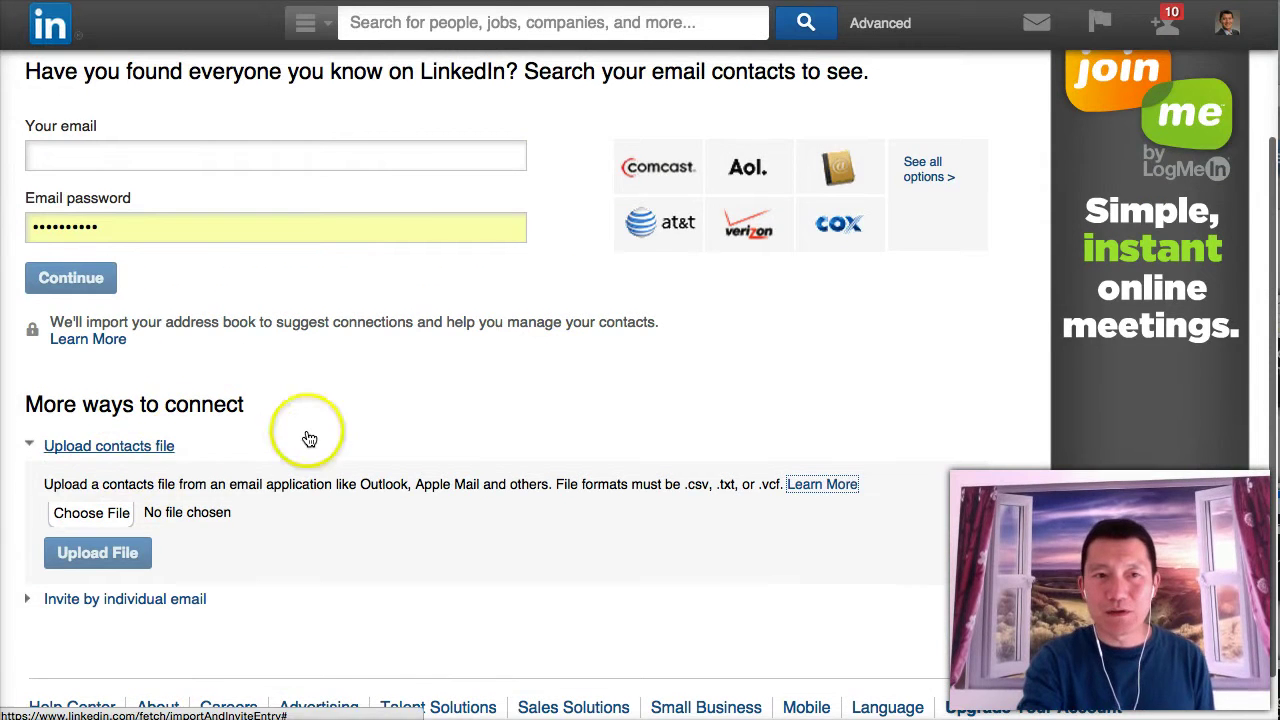
pyautogui.scroll(3, 306, 437)
pyautogui.scroll(-2, 308, 438)
pyautogui.scroll(2, 309, 439)
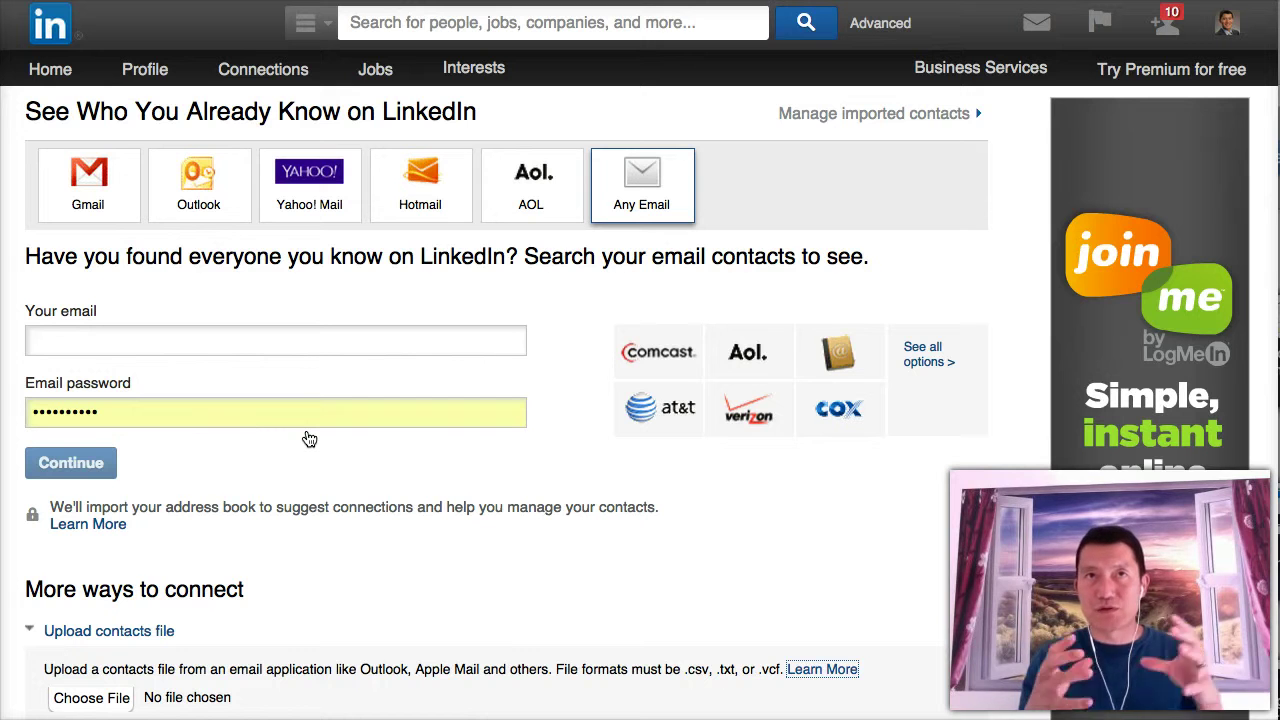
pyautogui.scroll(-3, 309, 440)
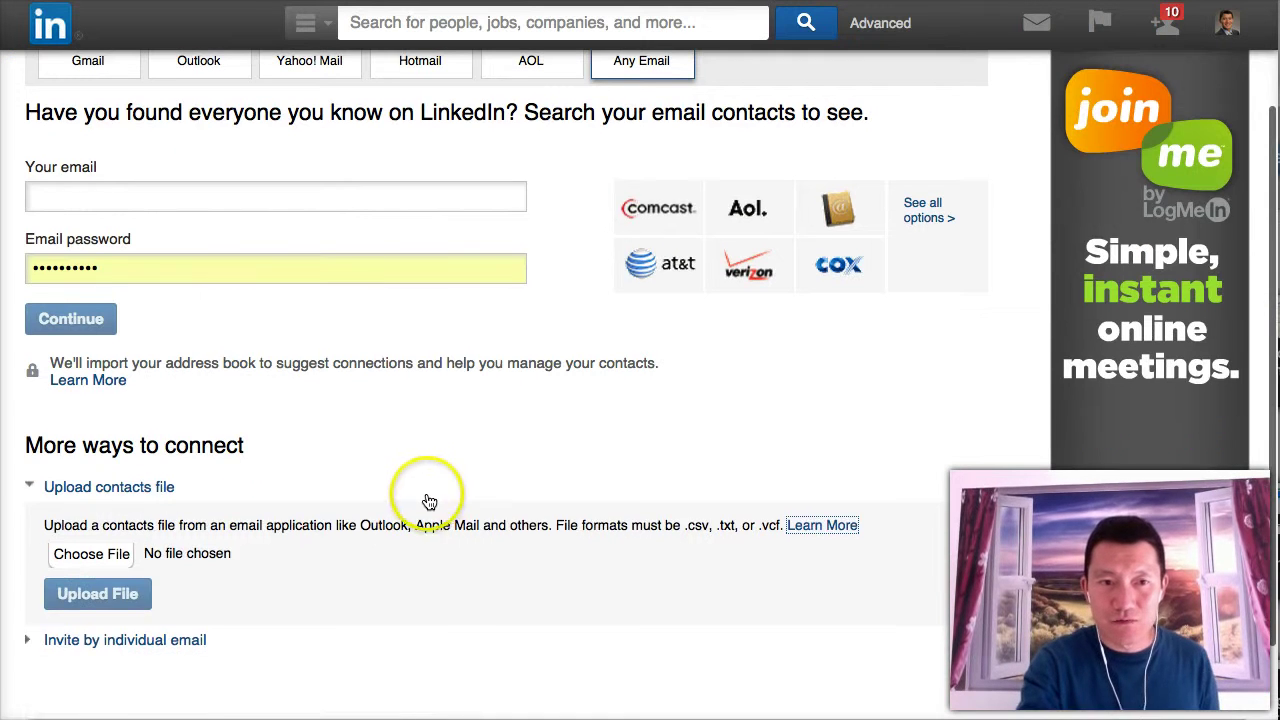
# Collapse and re-expand 'Upload contacts file', highlighting 'csv' among the accepted formats.
pyautogui.click(428, 492)
pyautogui.click(118, 487)
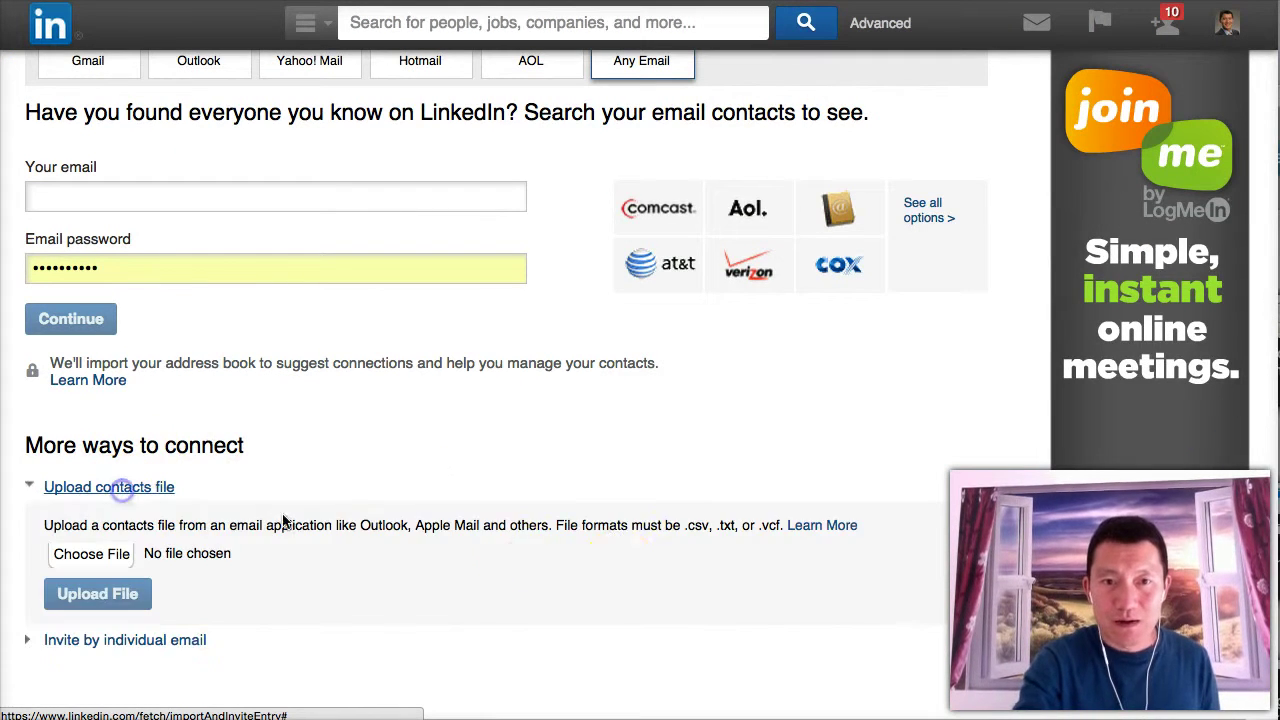
pyautogui.doubleClick(692, 525)
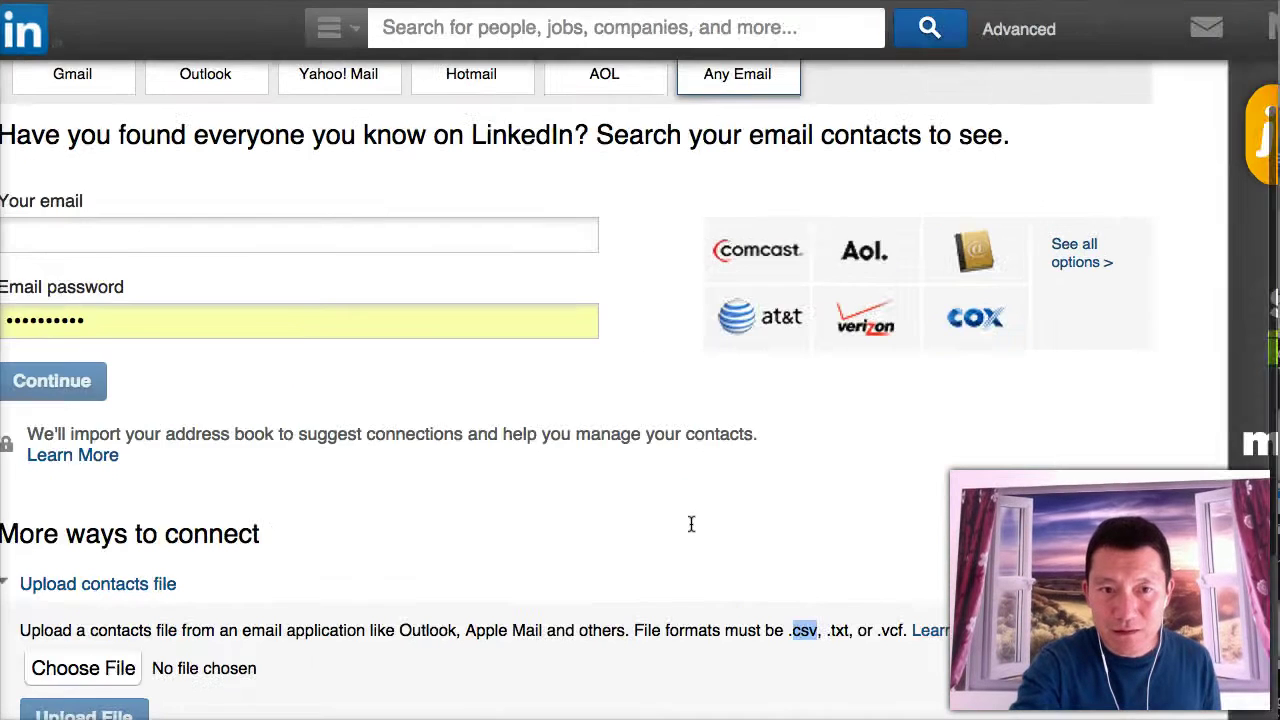
pyautogui.scroll(-3, 690, 525)
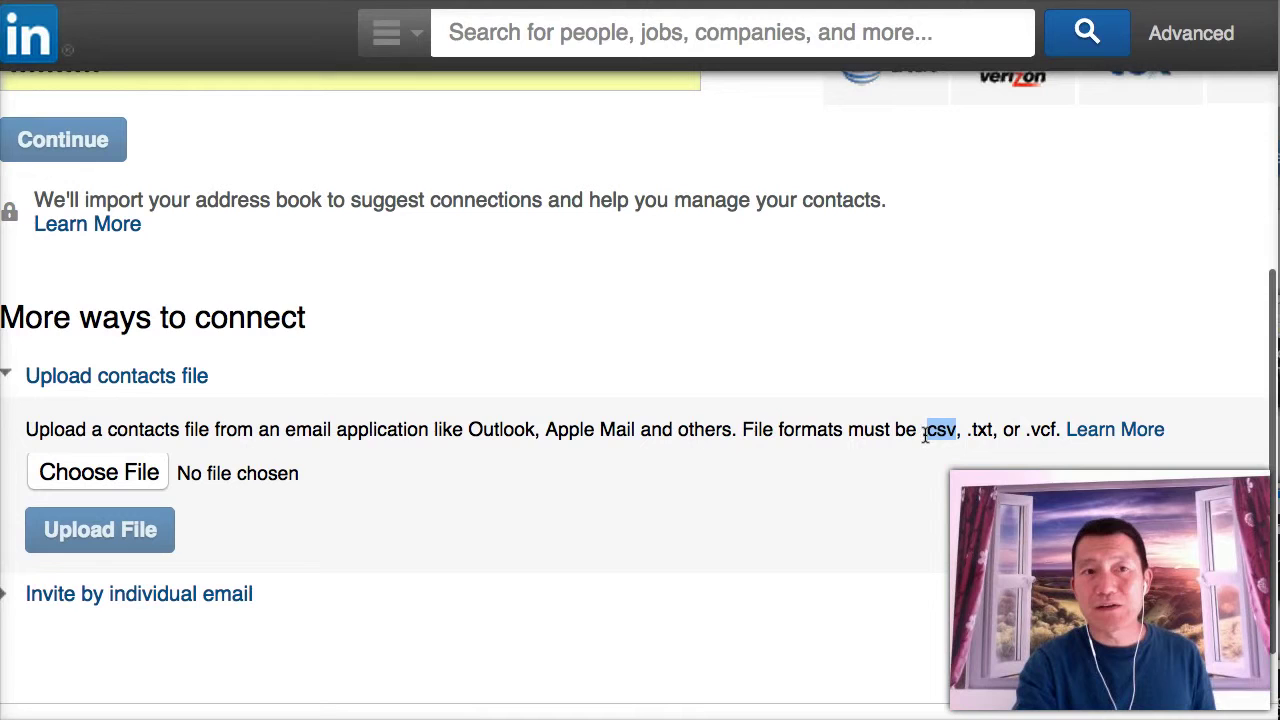
pyautogui.scroll(1, 385, 78)
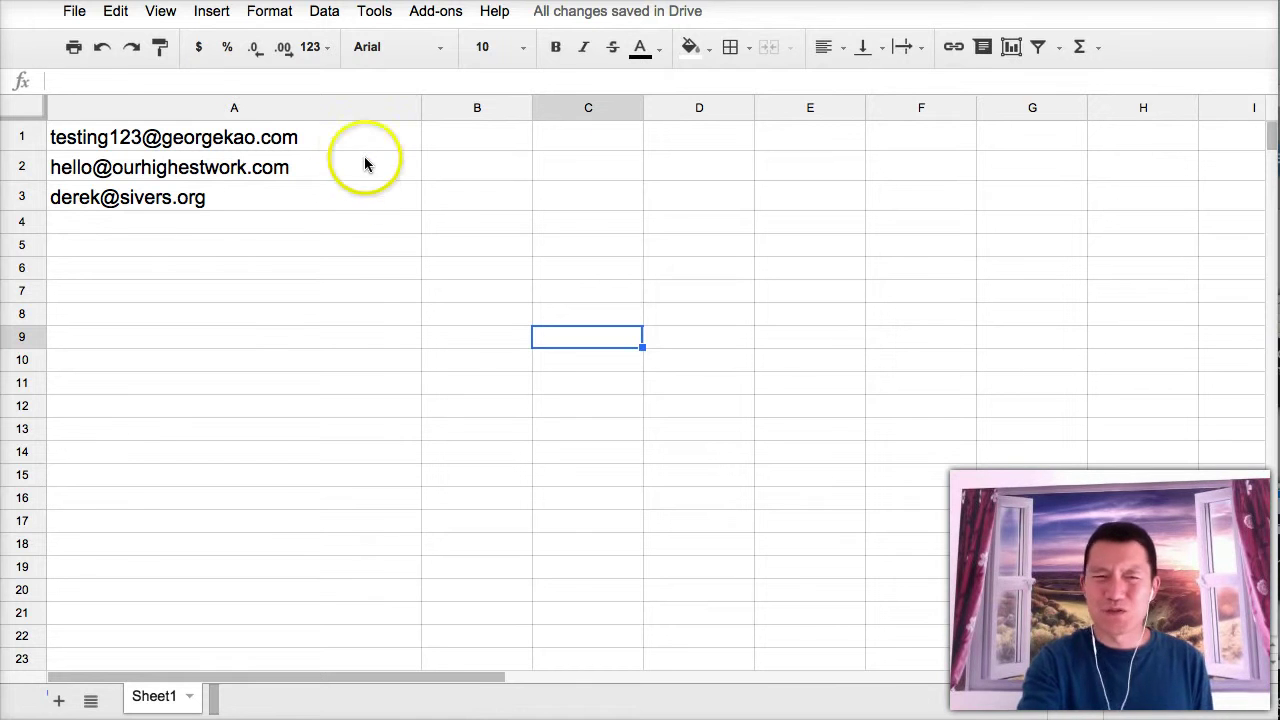
pyautogui.click(356, 142)
pyautogui.moveTo(331, 142); pyautogui.dragTo(329, 169)
pyautogui.click(322, 192)
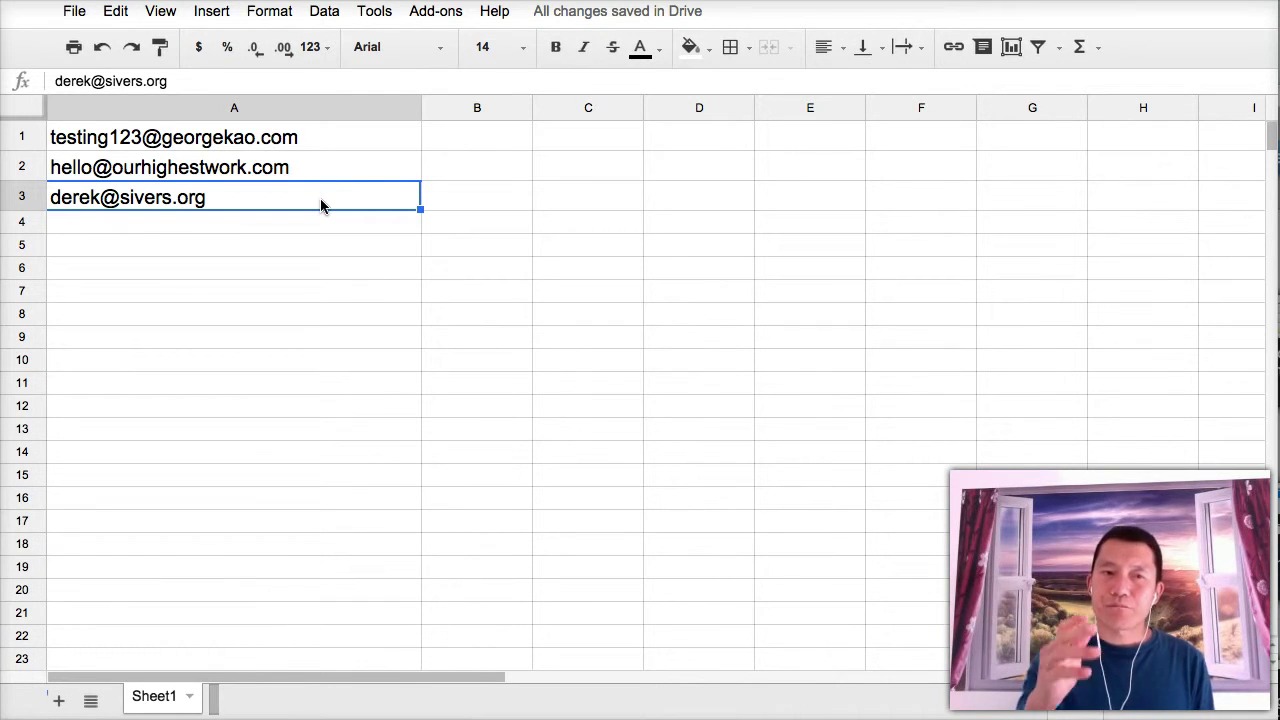
pyautogui.moveTo(323, 137); pyautogui.dragTo(323, 208)
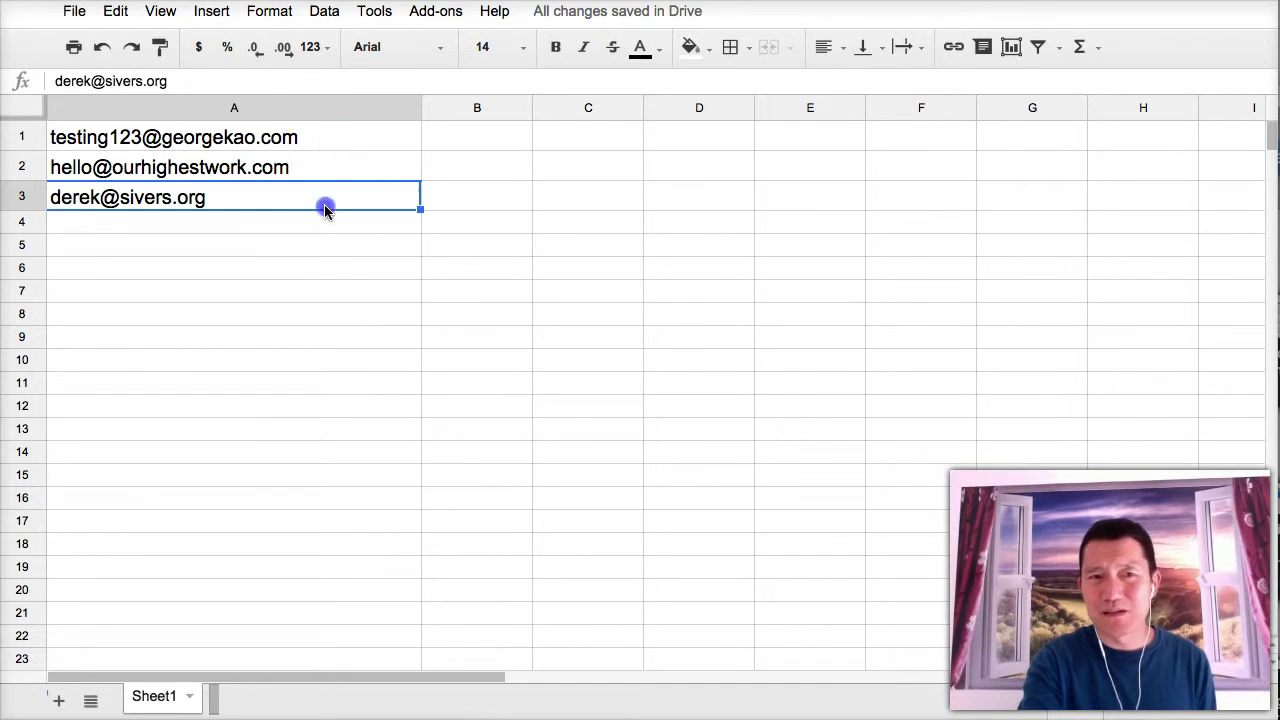
# Download the email sheet as Comma-separated values (.csv, current sheet).
pyautogui.click(344, 136)
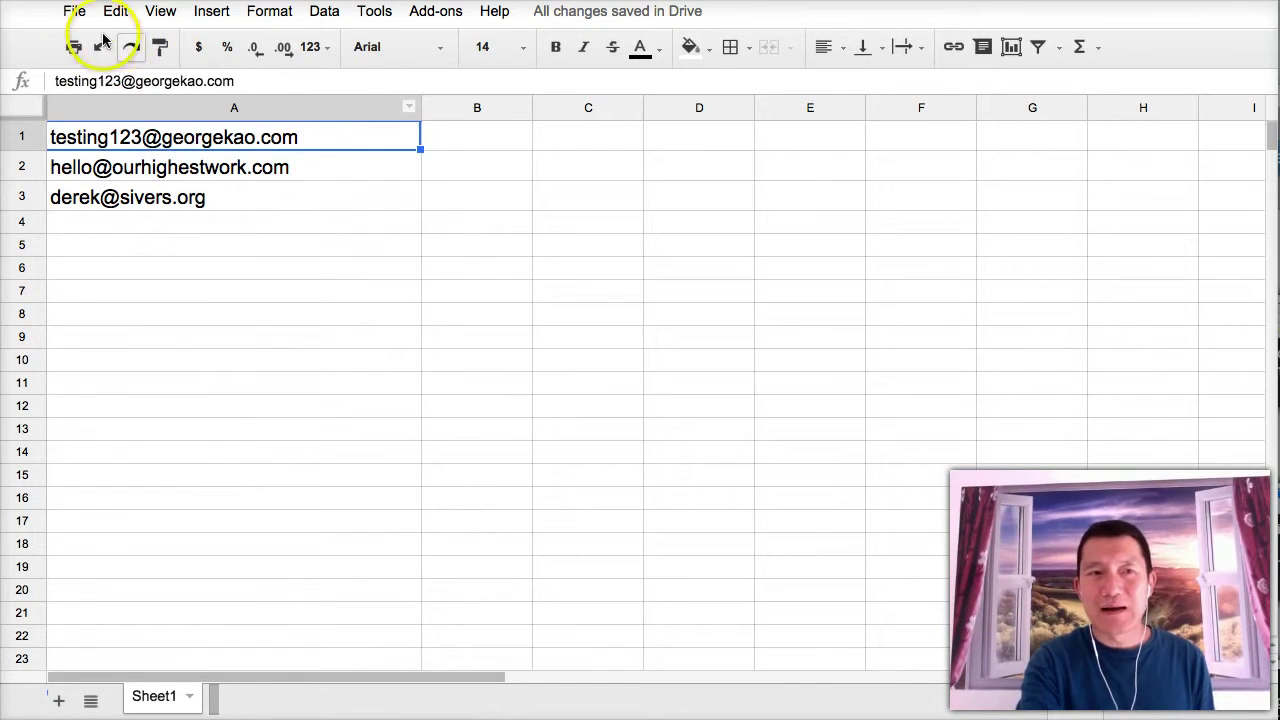
pyautogui.click(76, 13)
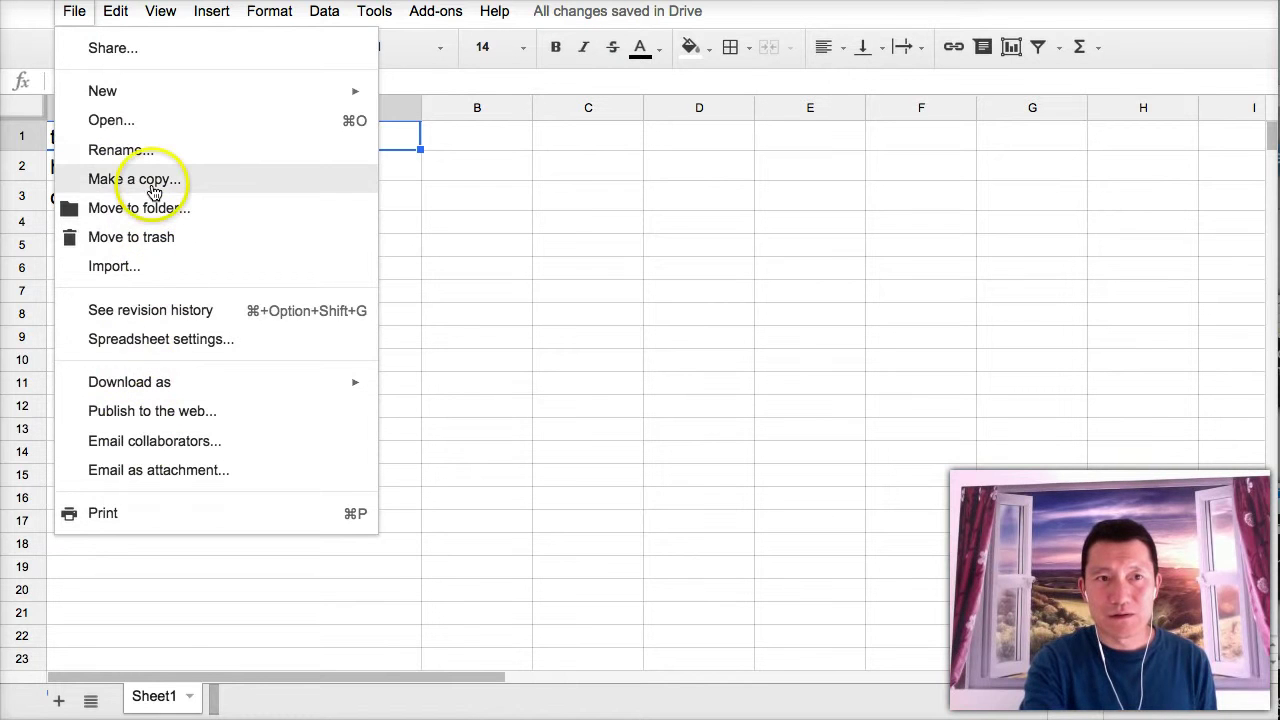
pyautogui.moveTo(371, 386)
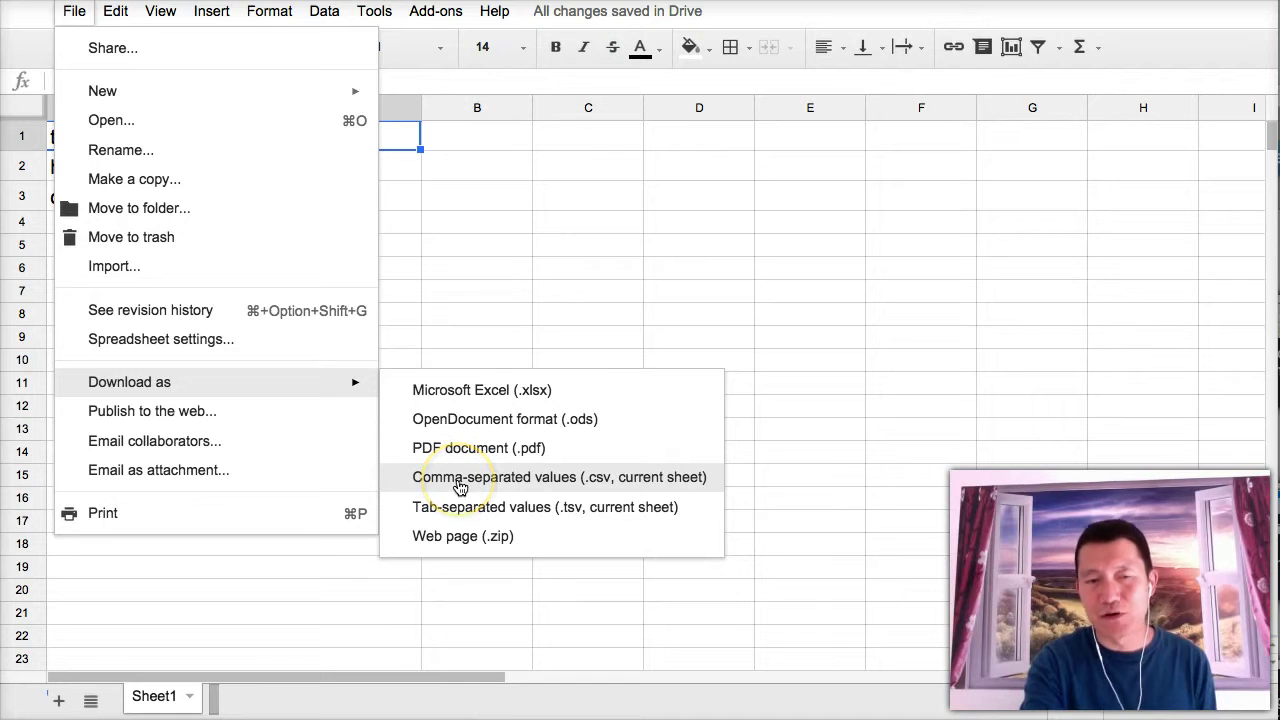
pyautogui.click(806, 292)
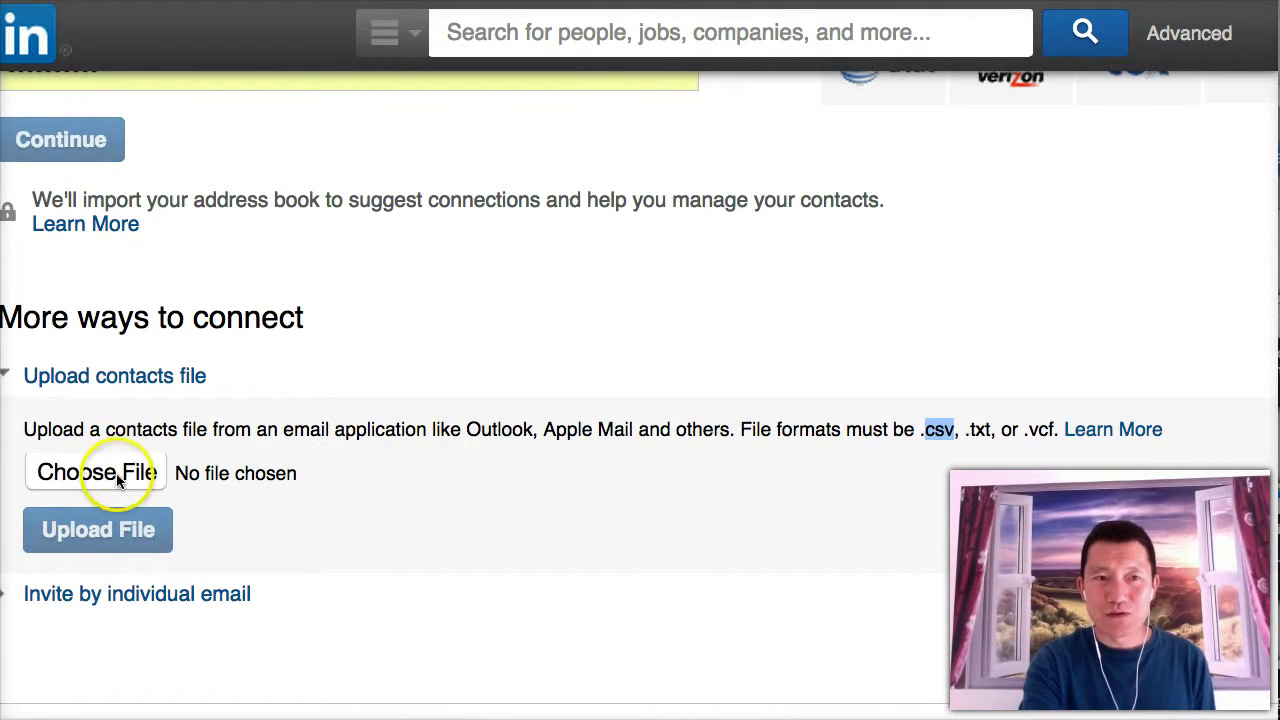
# Choose sample-linkedin.csv as the contacts file and upload it.
pyautogui.click(117, 482)
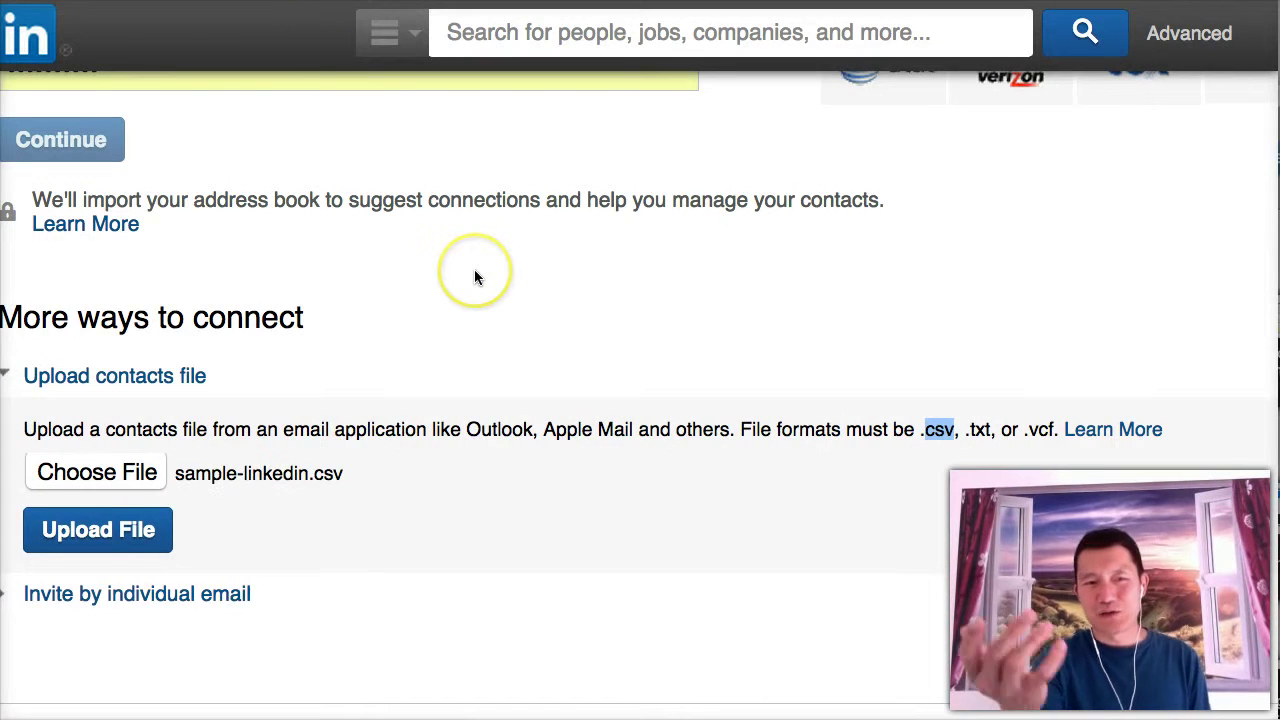
pyautogui.click(132, 534)
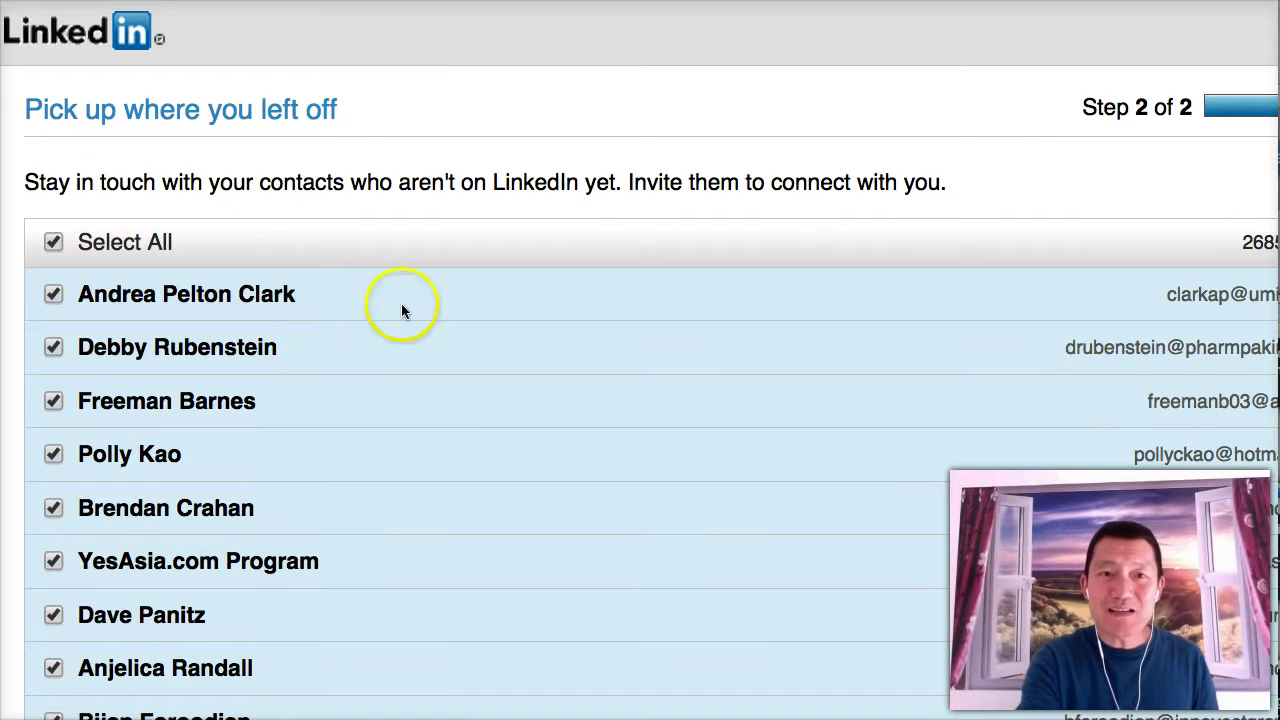
# Scroll past the 2685 selected contacts and choose 'Skip this step' instead of inviting them.
pyautogui.scroll(-10, 437, 350)
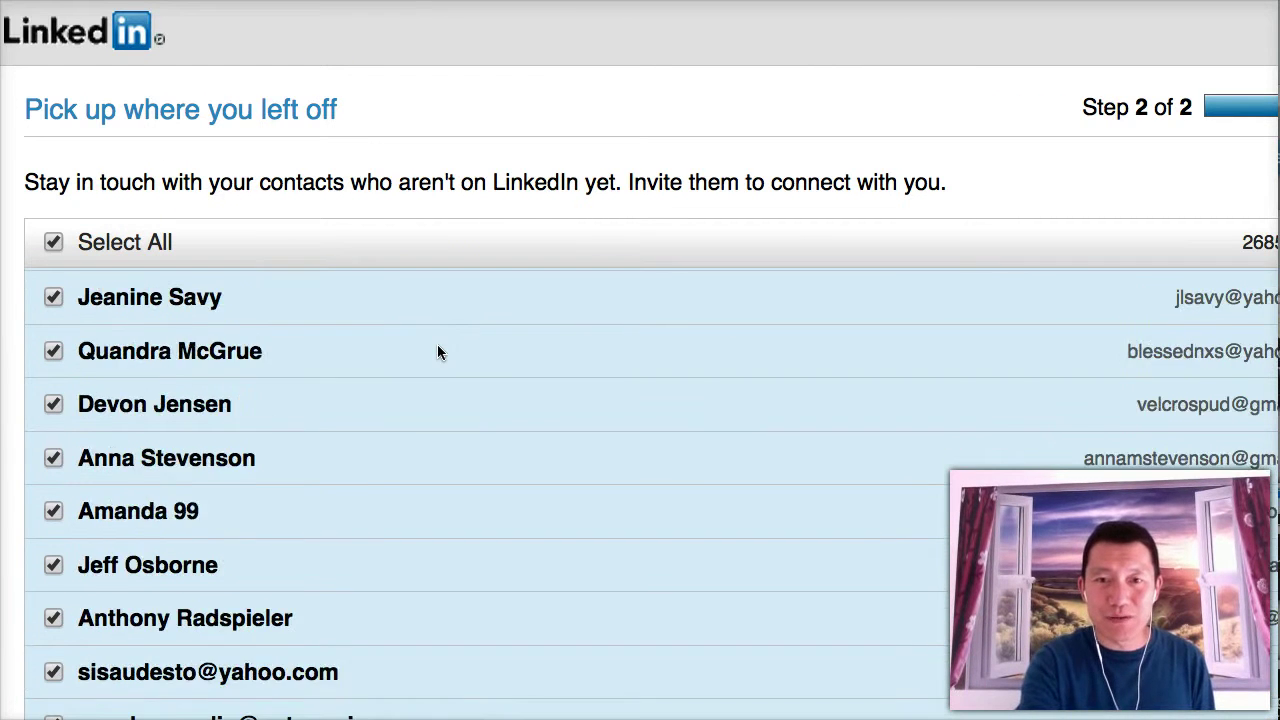
pyautogui.scroll(-12, 437, 351)
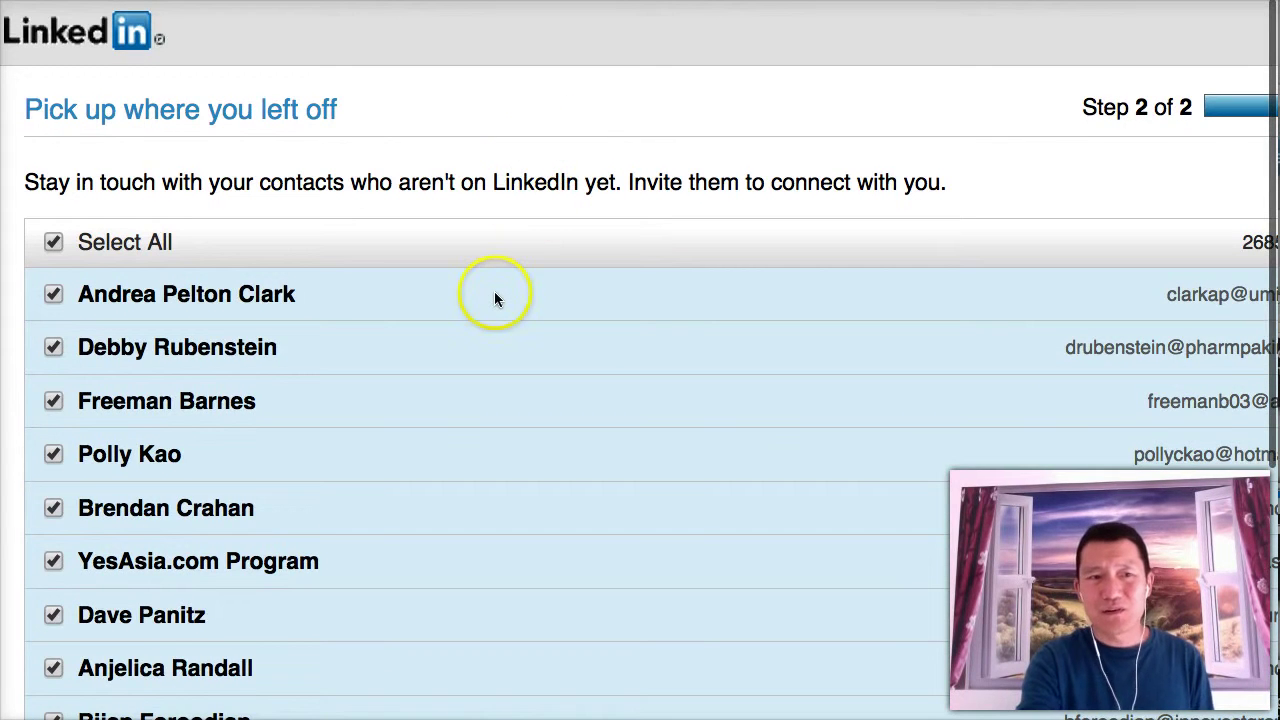
pyautogui.scroll(-3, 494, 294)
pyautogui.scroll(-15, 494, 298)
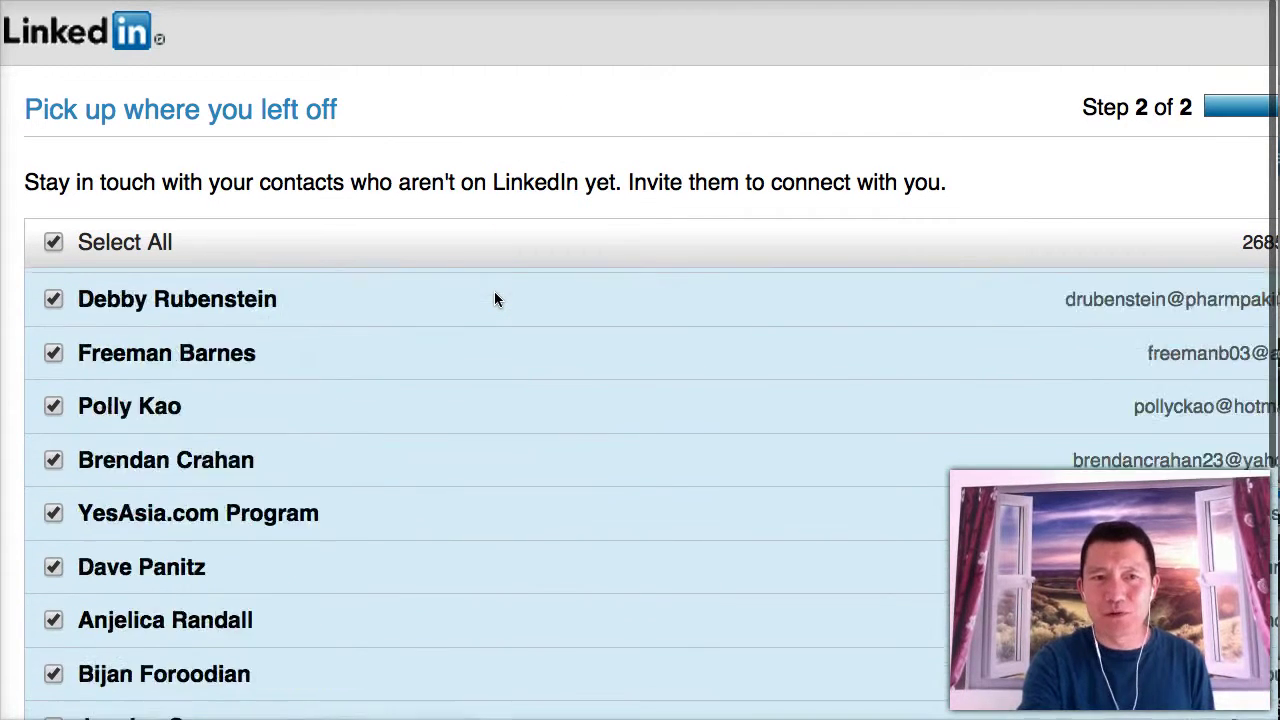
pyautogui.scroll(1, 494, 294)
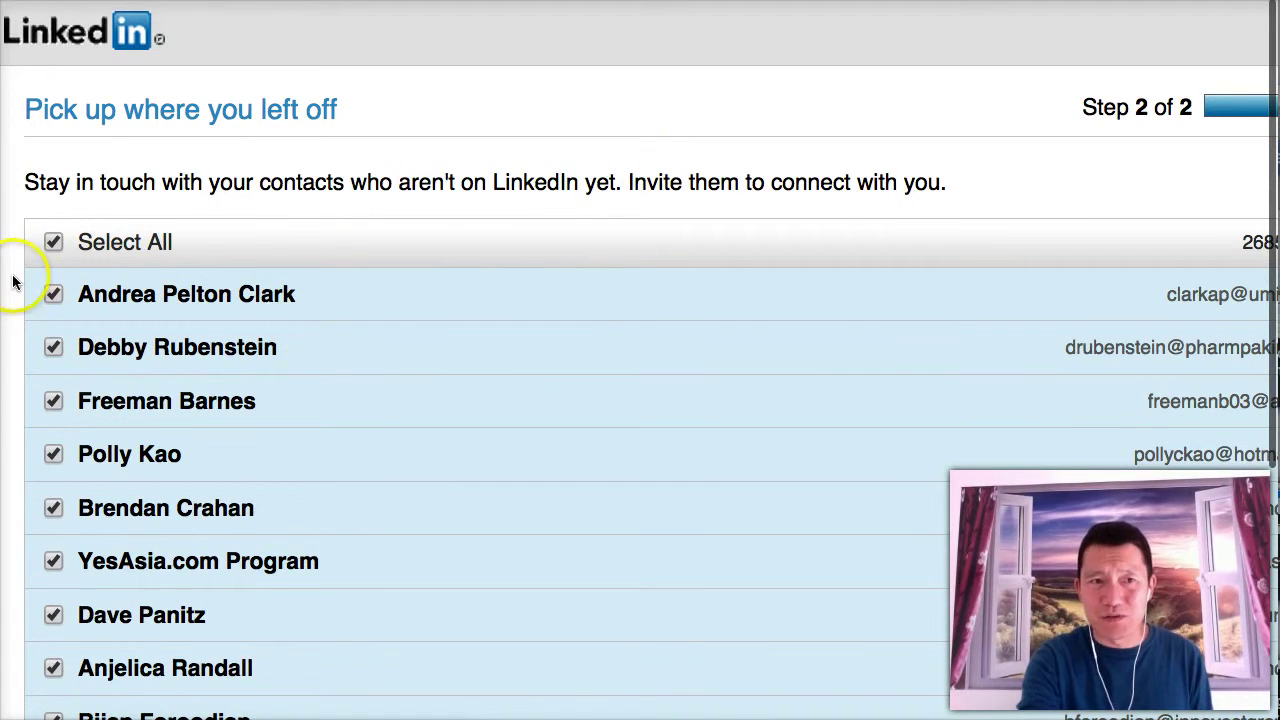
pyautogui.scroll(-1, 13, 281)
pyautogui.scroll(-5, 13, 281)
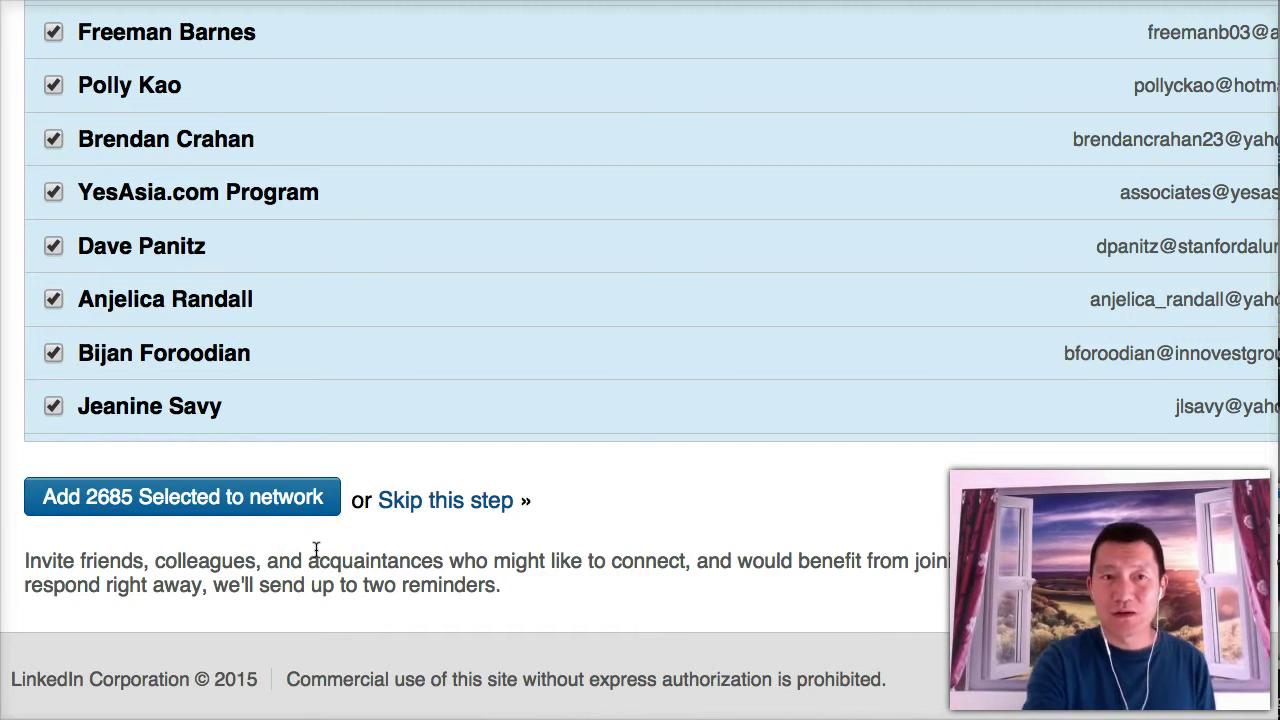
pyautogui.scroll(10, 957, 366)
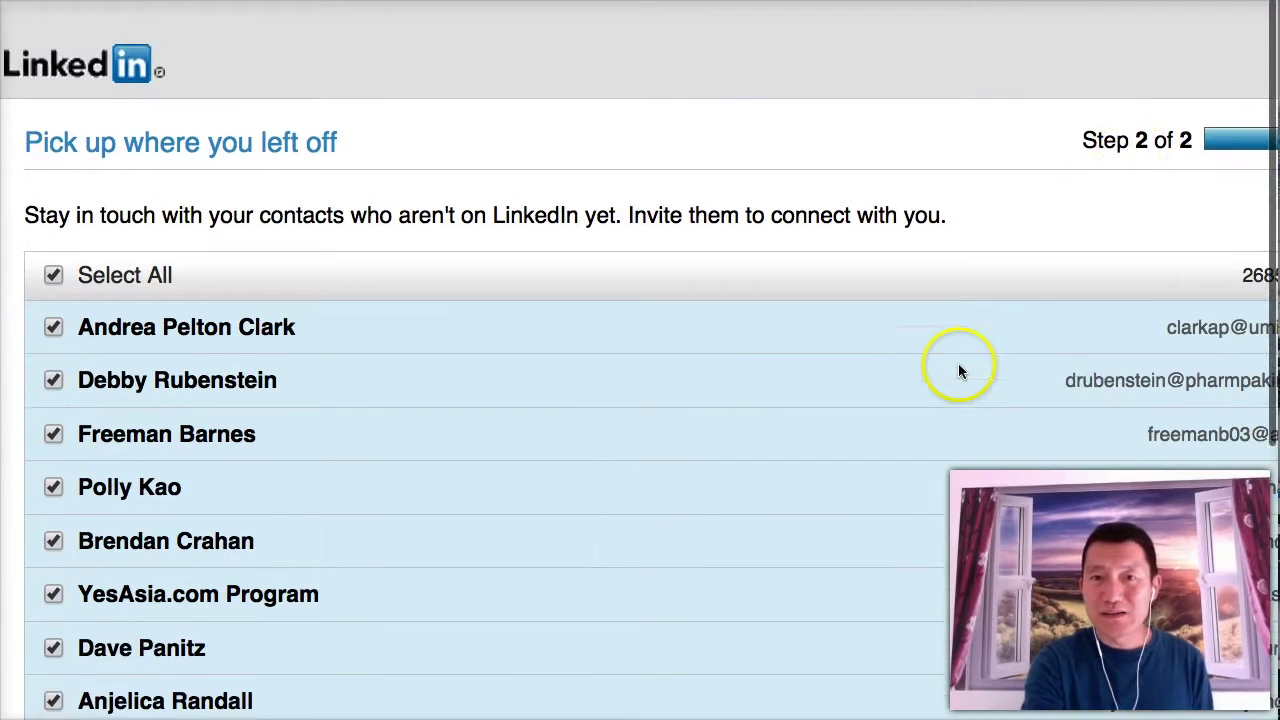
pyautogui.moveTo(24, 104); pyautogui.dragTo(44, 106)
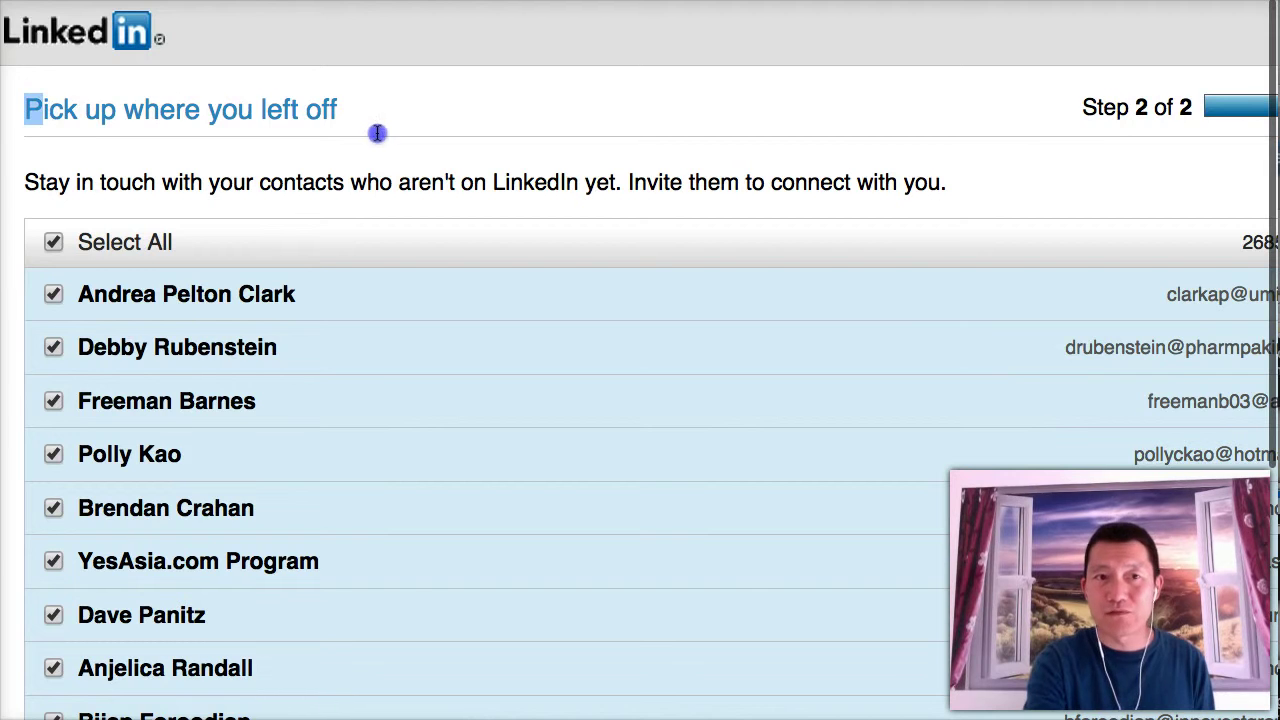
pyautogui.scroll(-5, 523, 157)
pyautogui.scroll(-5, 519, 361)
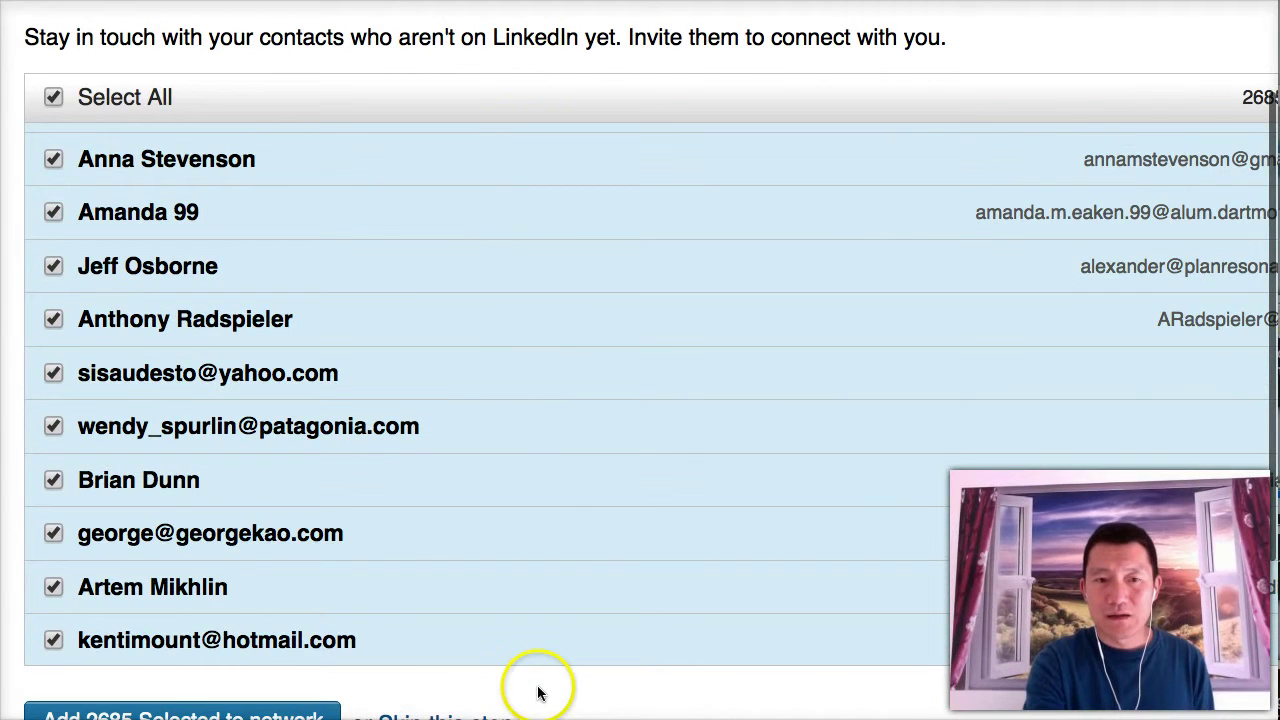
pyautogui.scroll(-4, 537, 686)
pyautogui.click(449, 511)
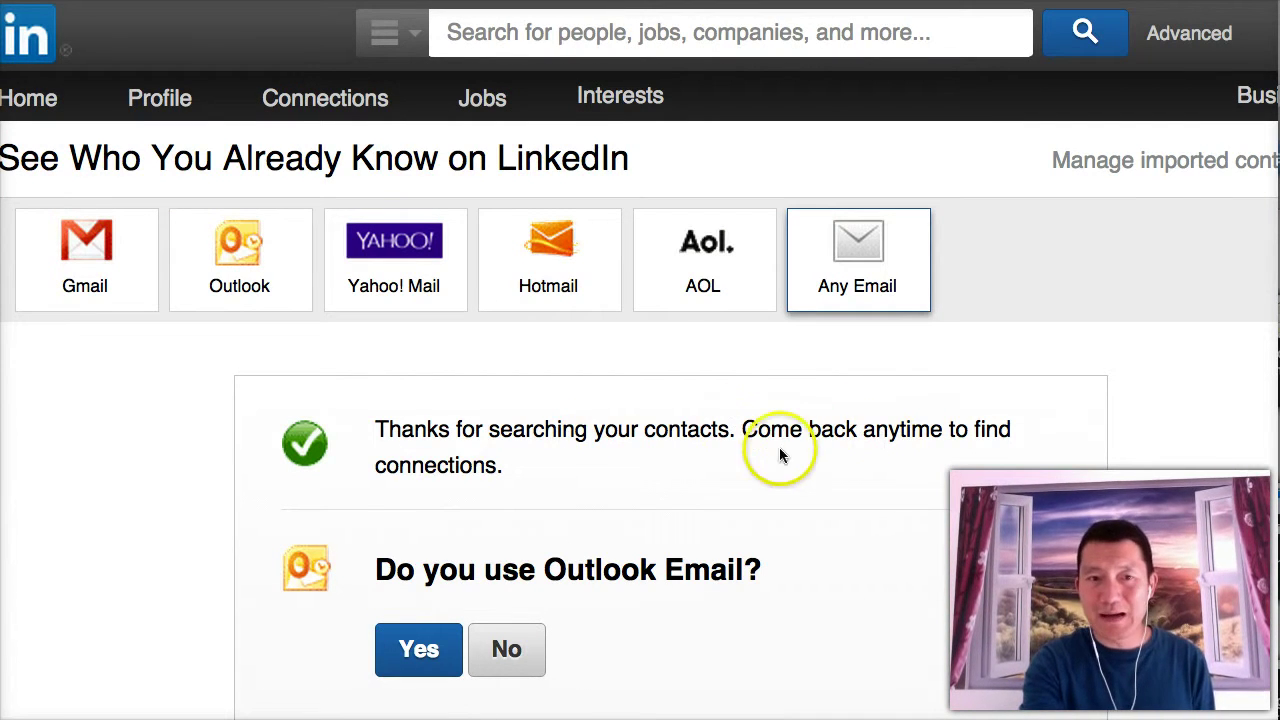
pyautogui.scroll(-2, 716, 450)
pyautogui.scroll(1, 716, 450)
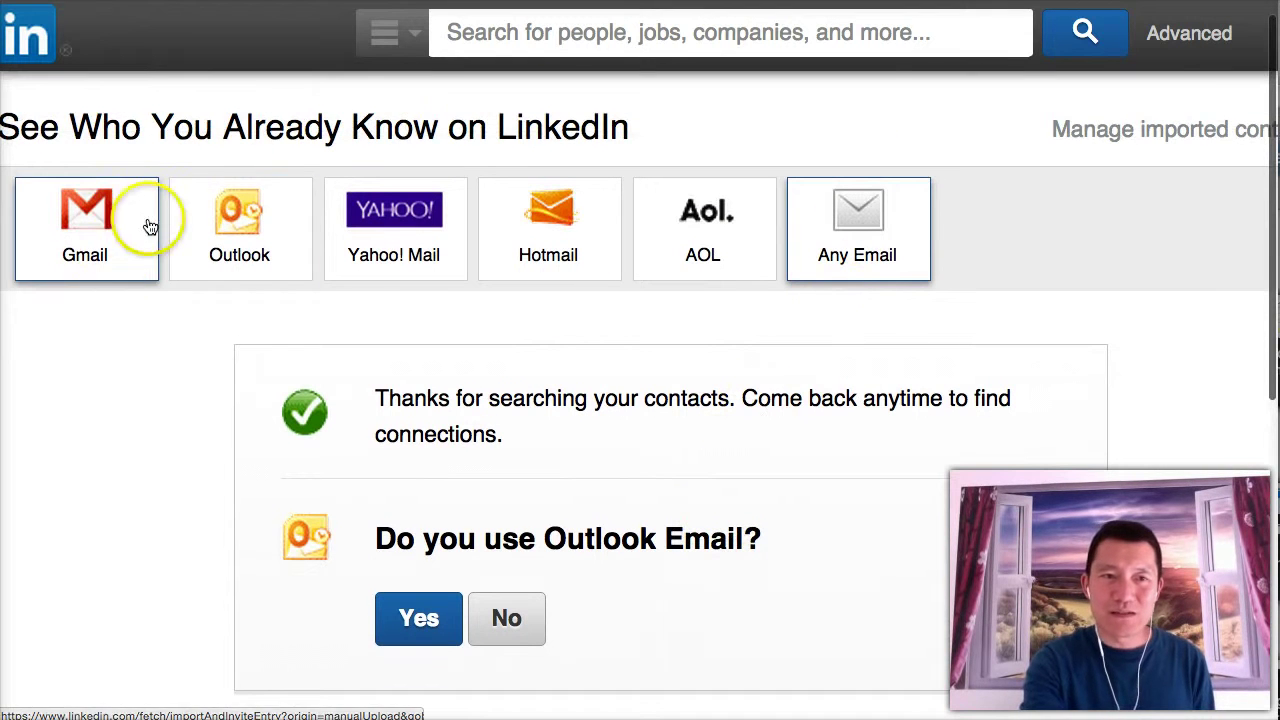
pyautogui.scroll(-3, 480, 484)
pyautogui.scroll(3, 205, 180)
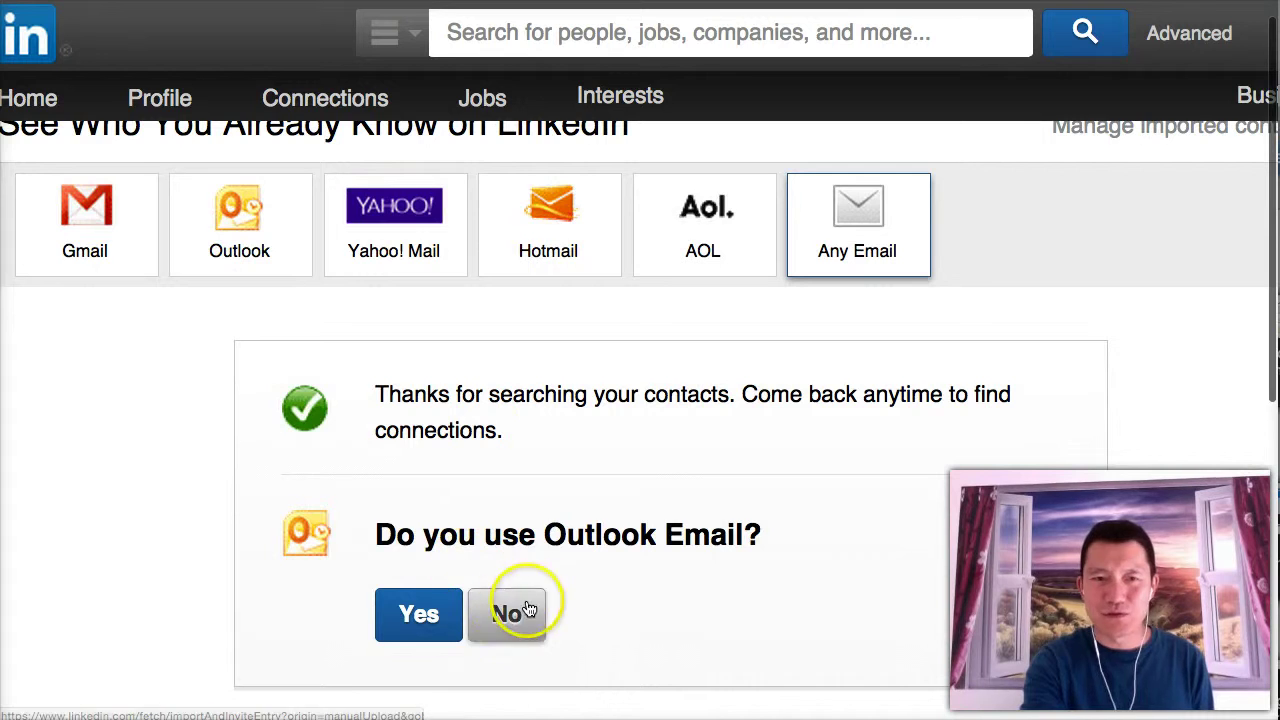
pyautogui.scroll(-3, 568, 476)
pyautogui.scroll(2, 568, 476)
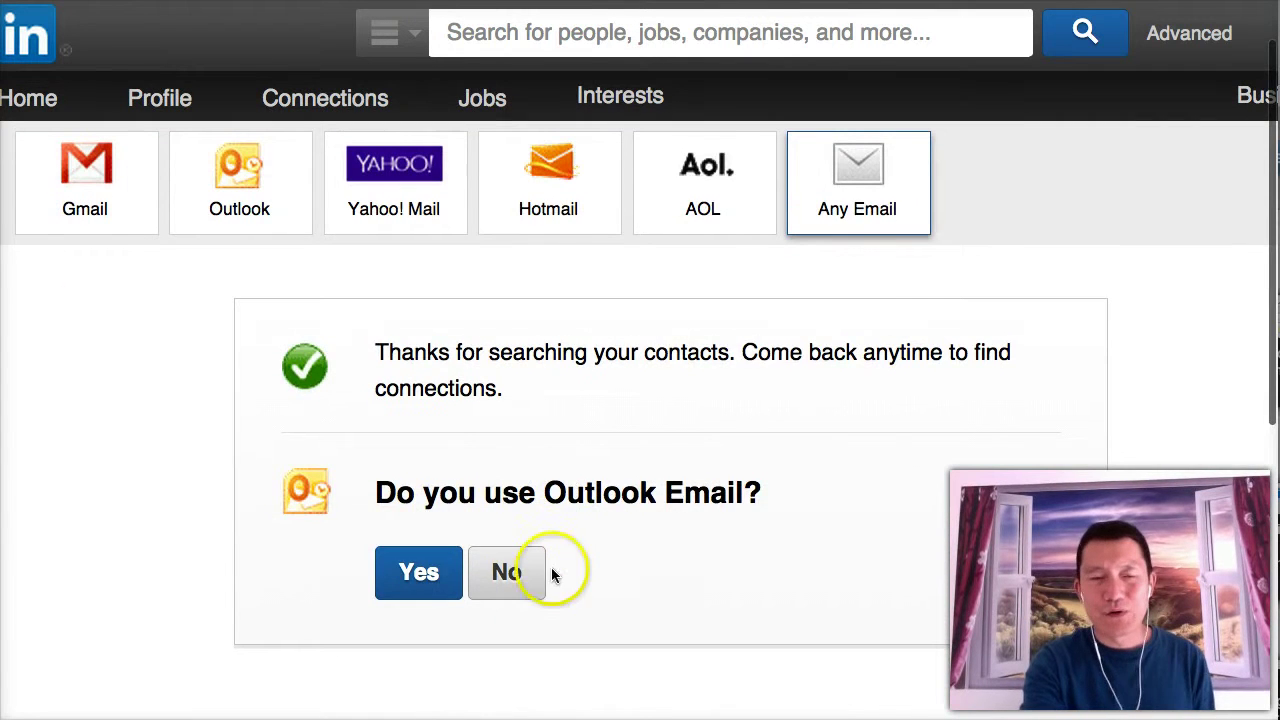
pyautogui.scroll(2, 887, 296)
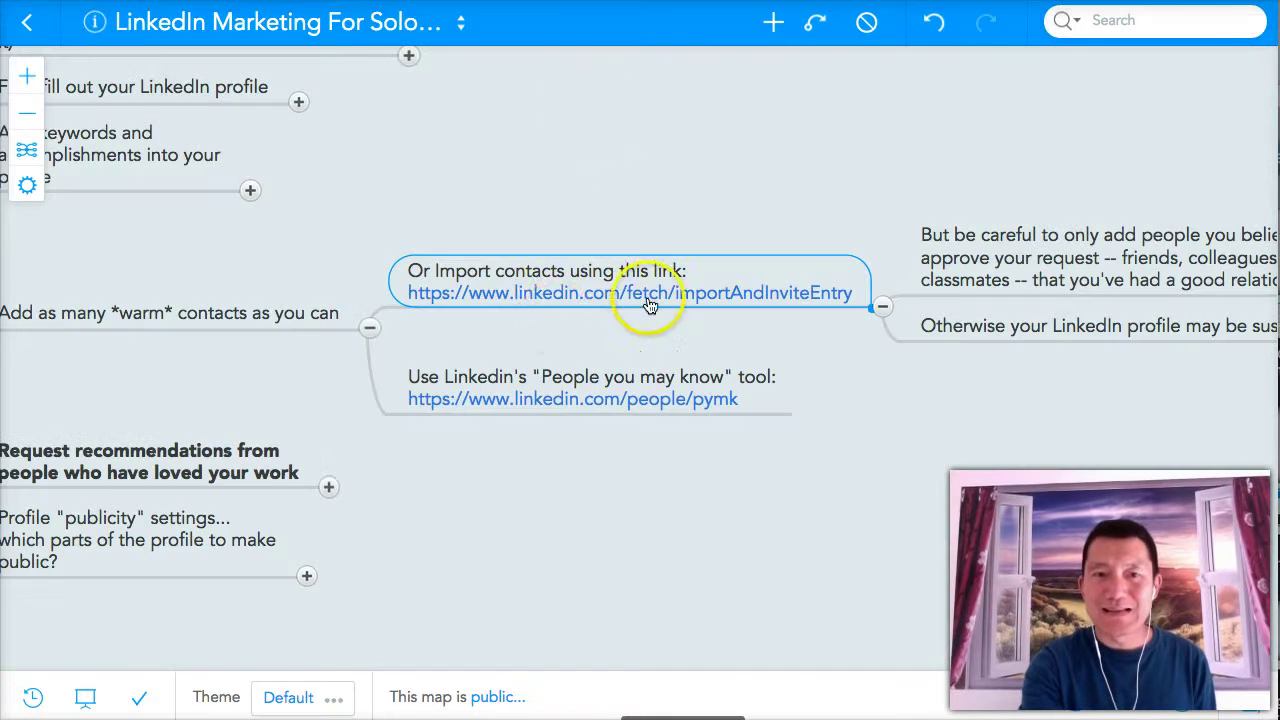
pyautogui.click(550, 291)
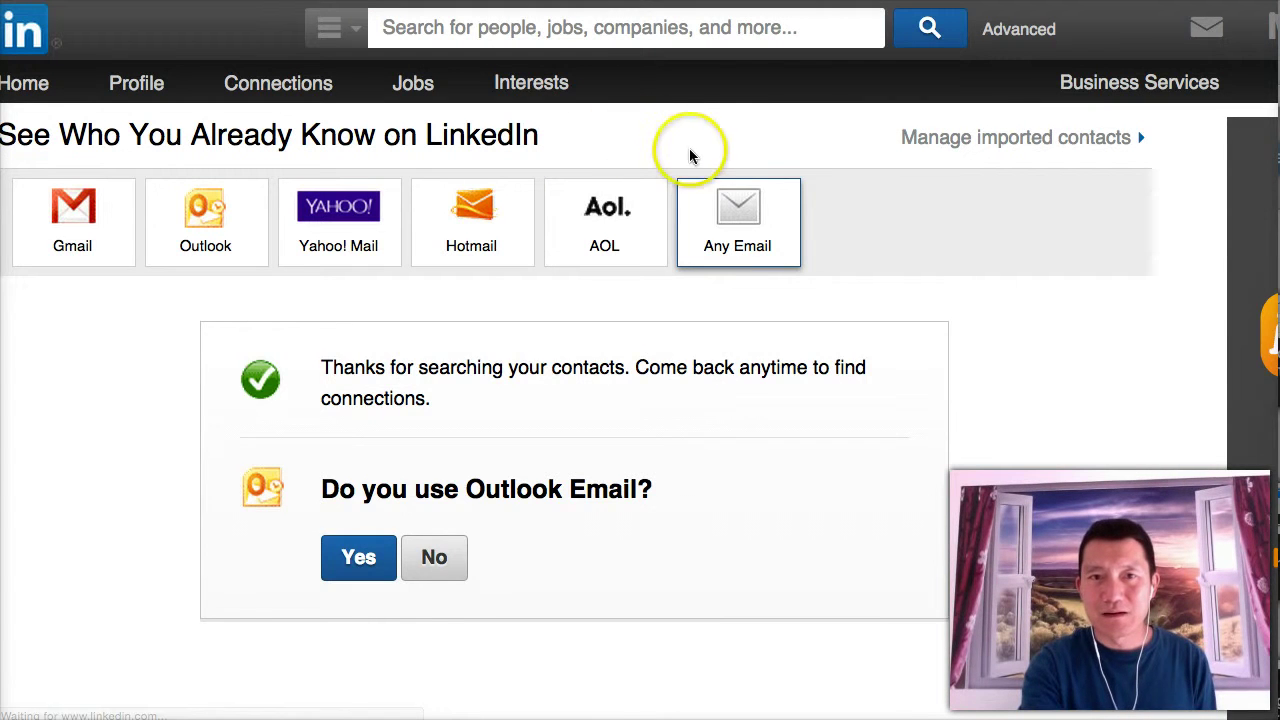
# Open 'Manage imported contacts', then highlight the Imported Contacts heading and address-book-unavailable warning.
pyautogui.click(970, 155)
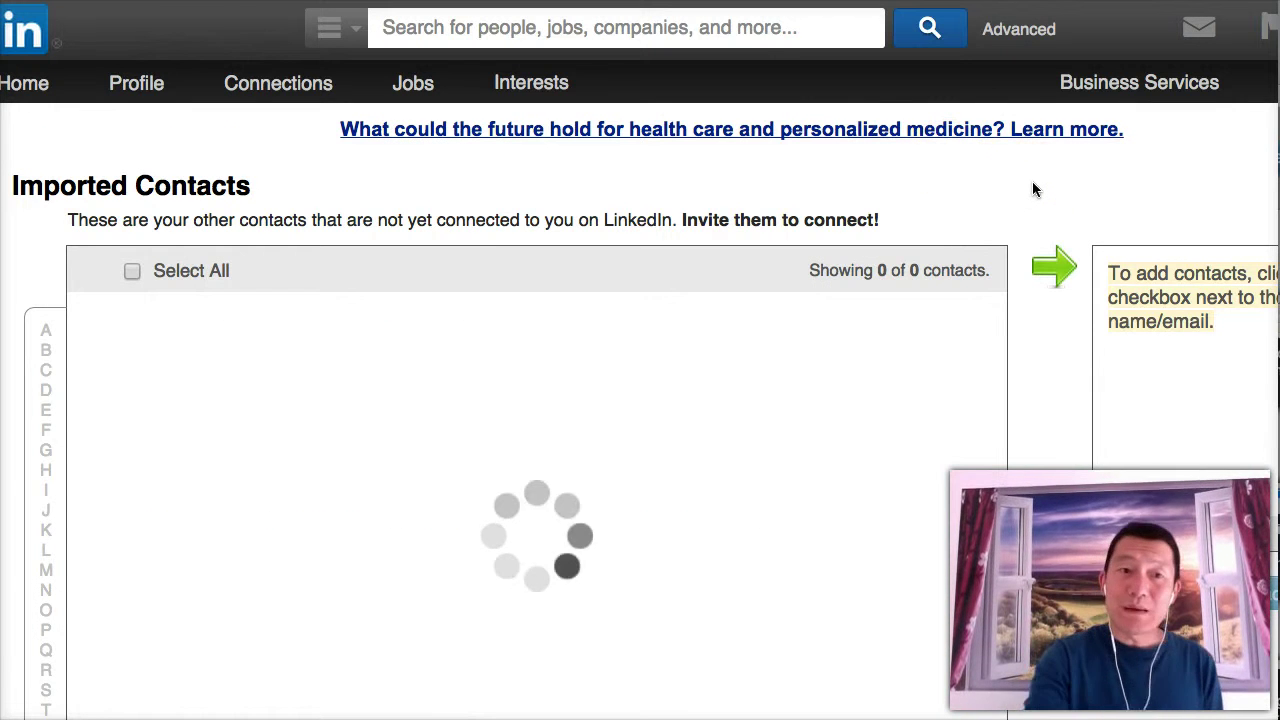
pyautogui.moveTo(257, 186); pyautogui.dragTo(14, 190)
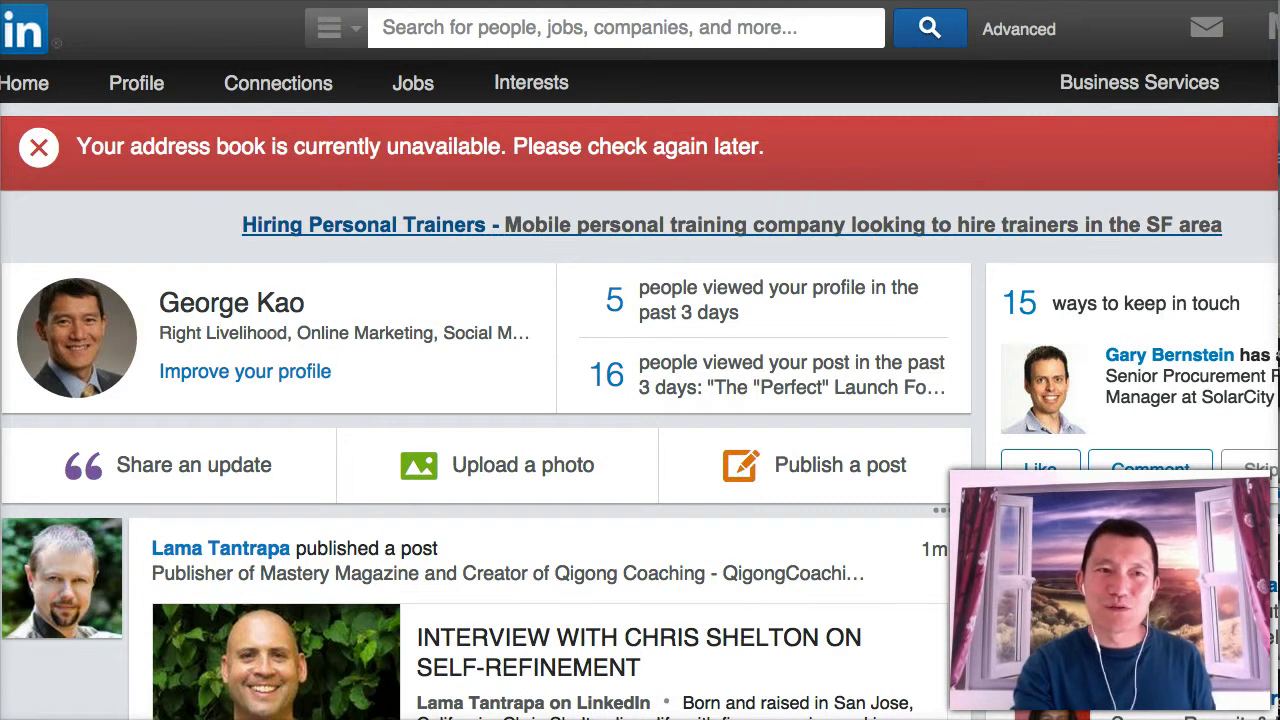
pyautogui.moveTo(78, 146); pyautogui.dragTo(549, 147)
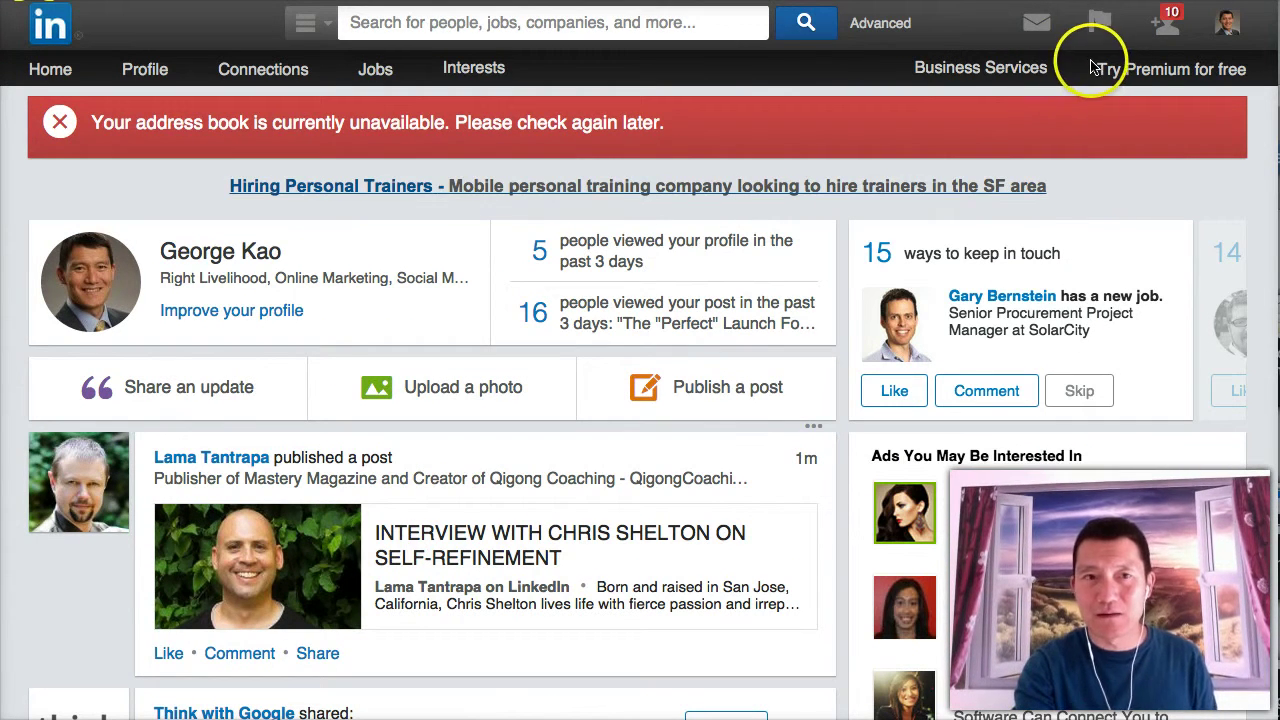
pyautogui.click(1165, 33)
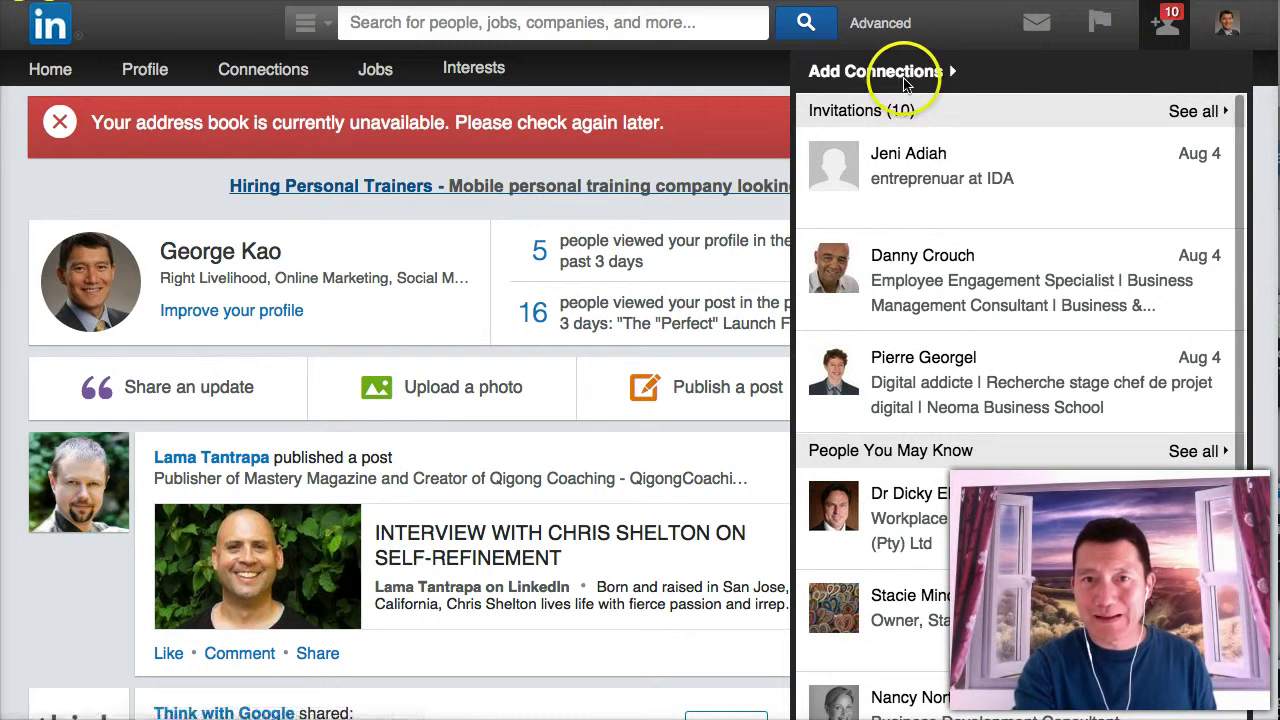
pyautogui.click(903, 85)
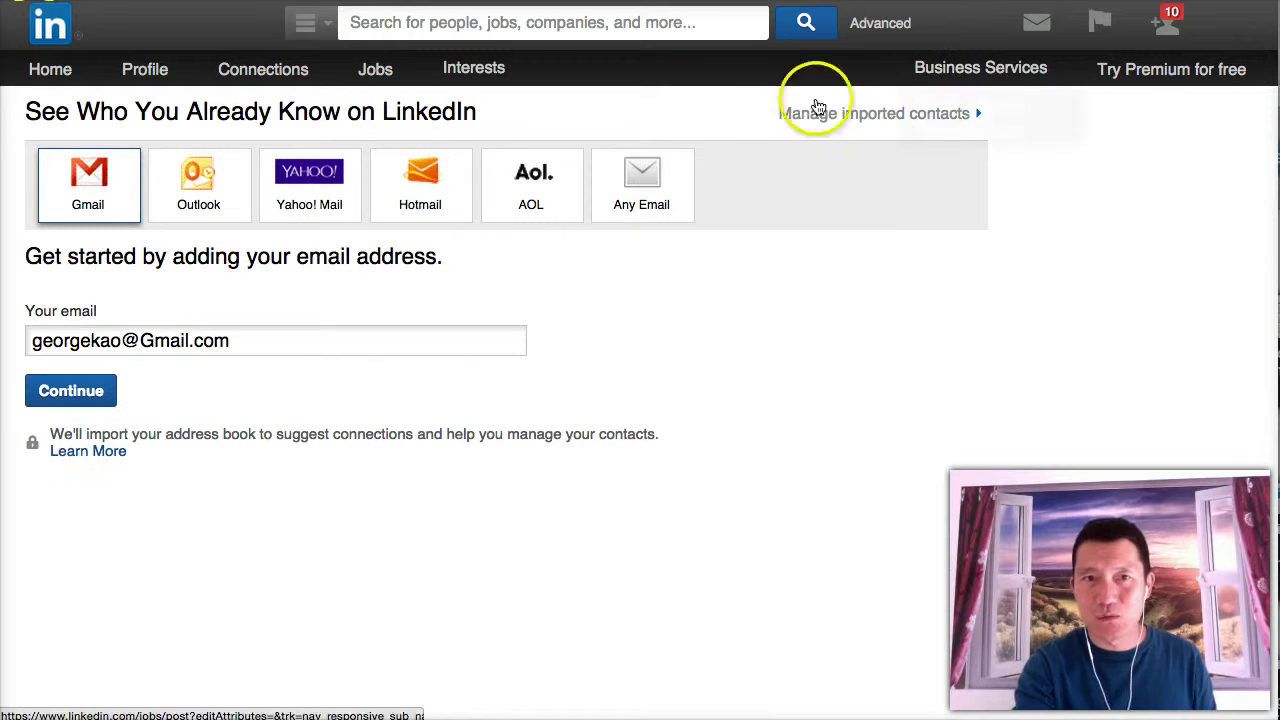
pyautogui.click(838, 116)
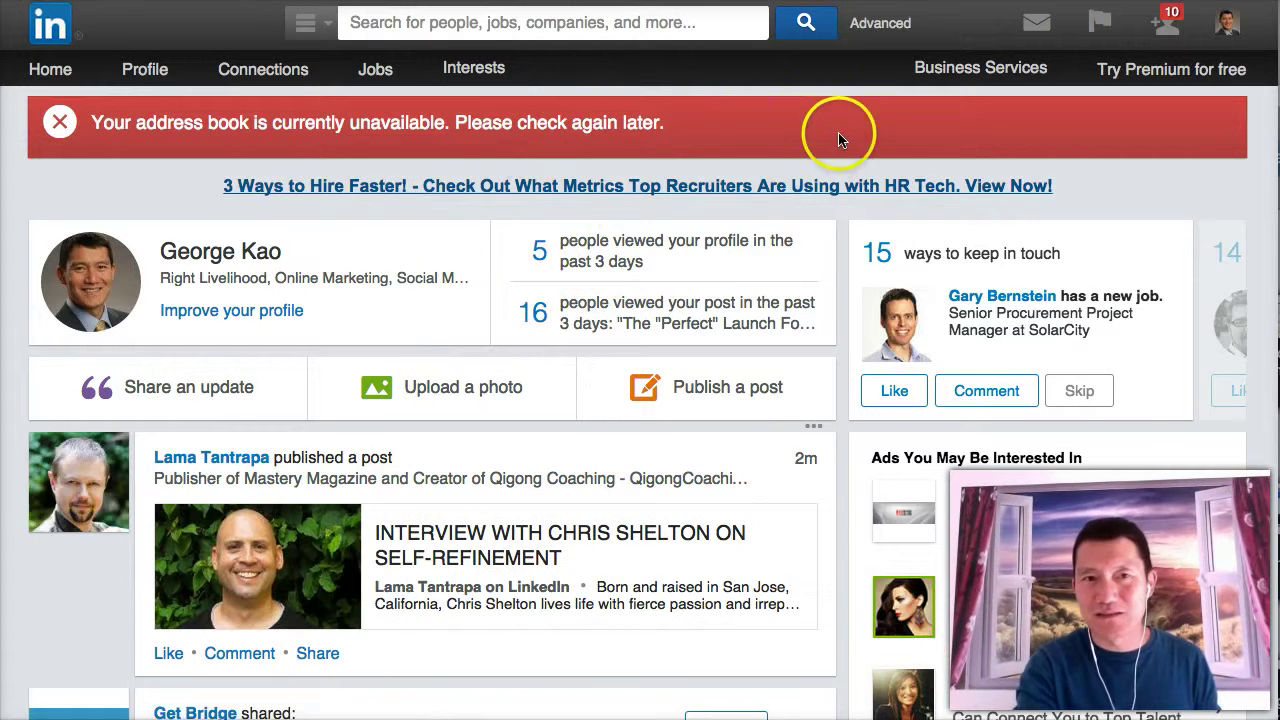
pyautogui.click(1166, 30)
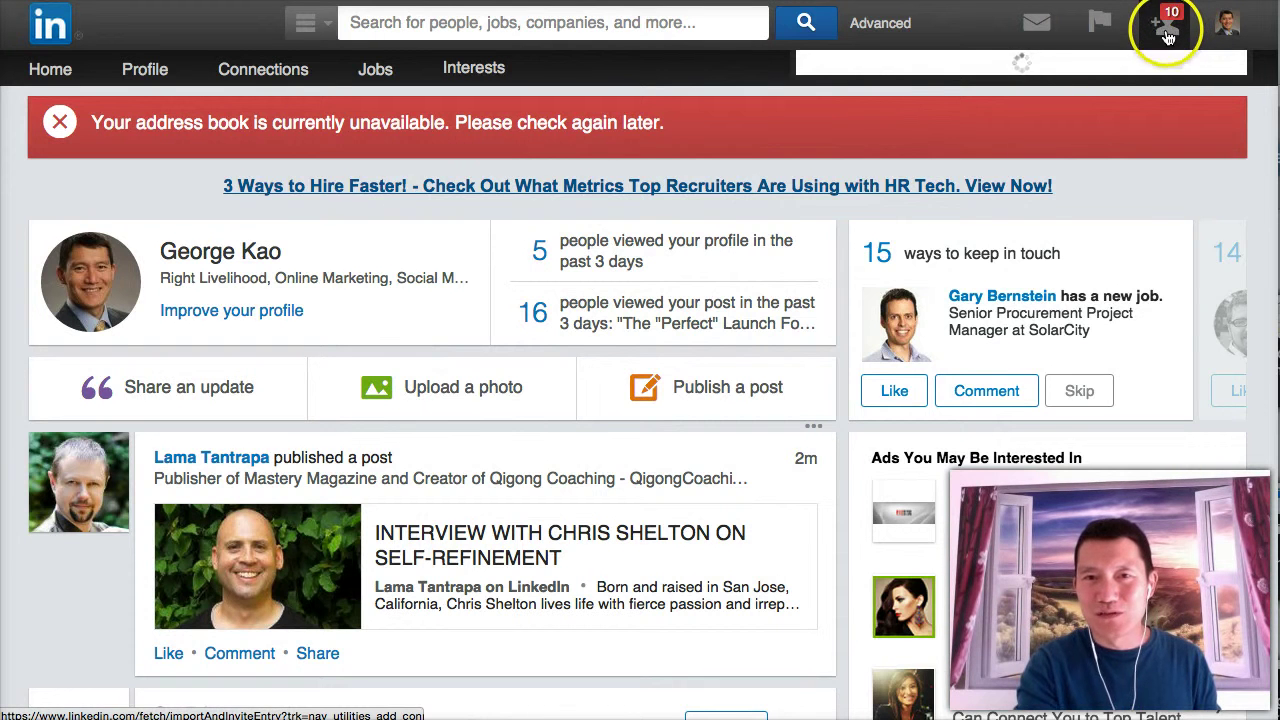
pyautogui.click(898, 78)
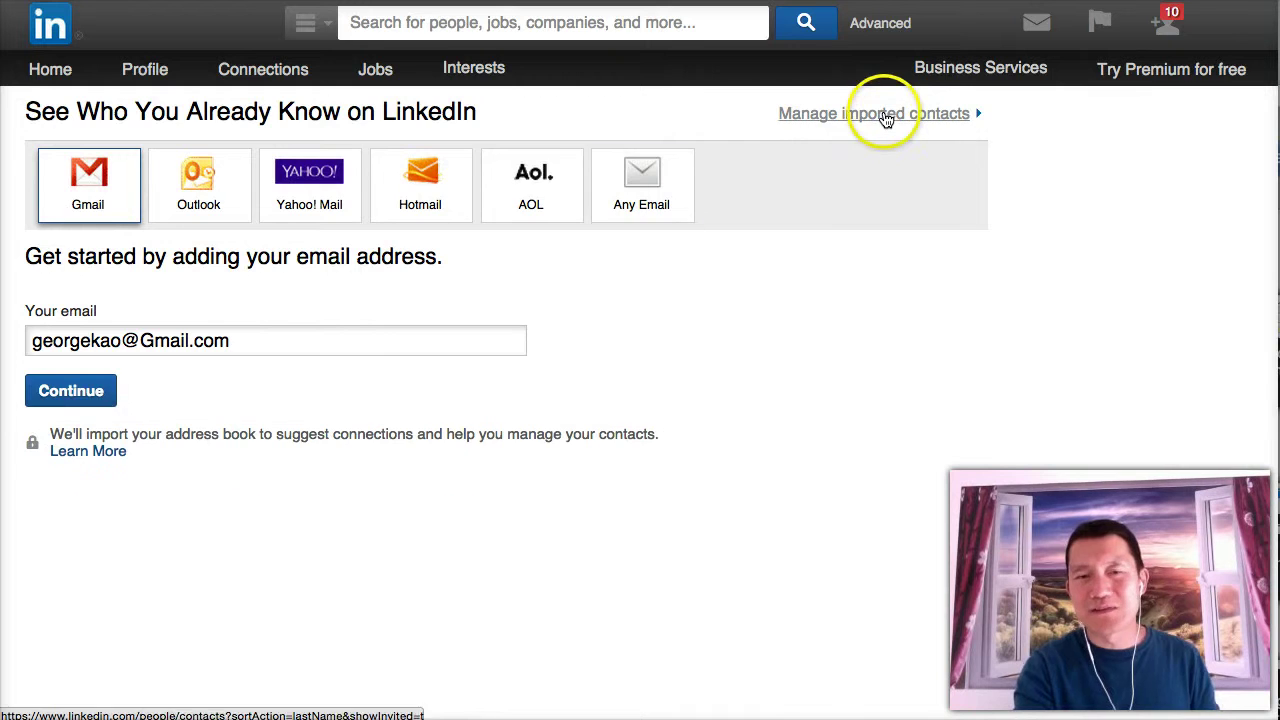
pyautogui.click(885, 115)
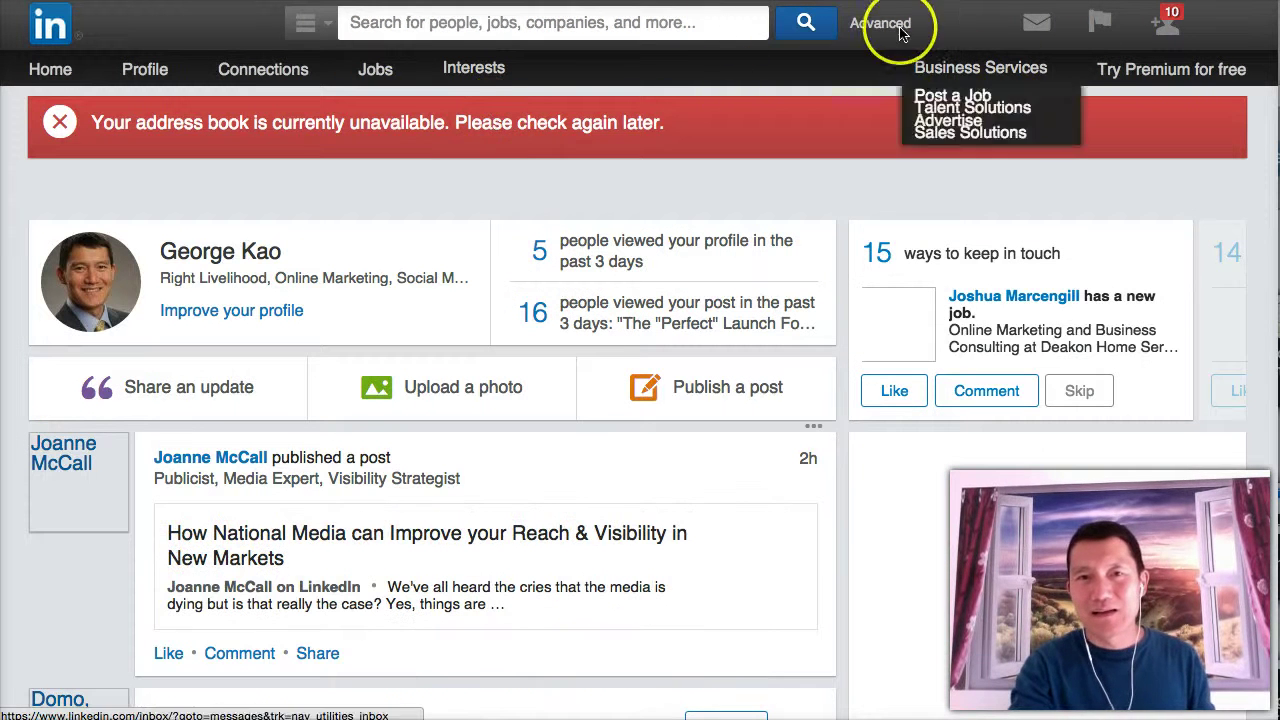
pyautogui.click(1171, 25)
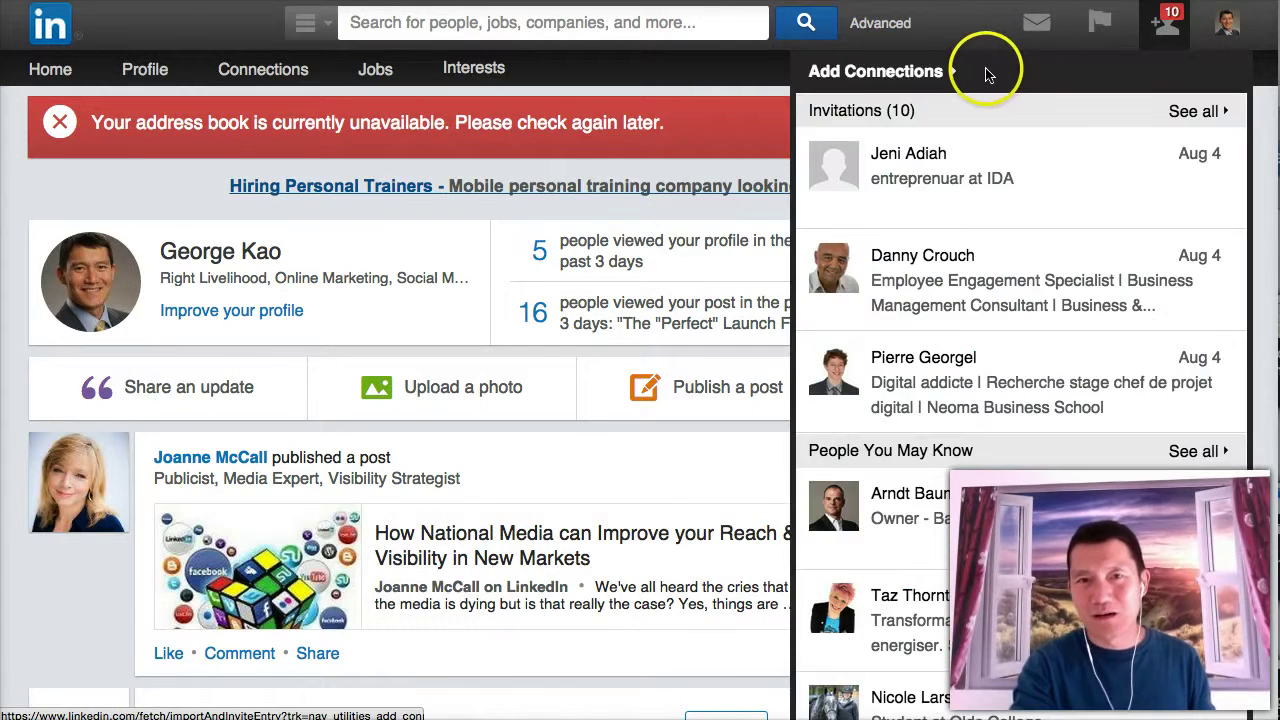
pyautogui.click(914, 66)
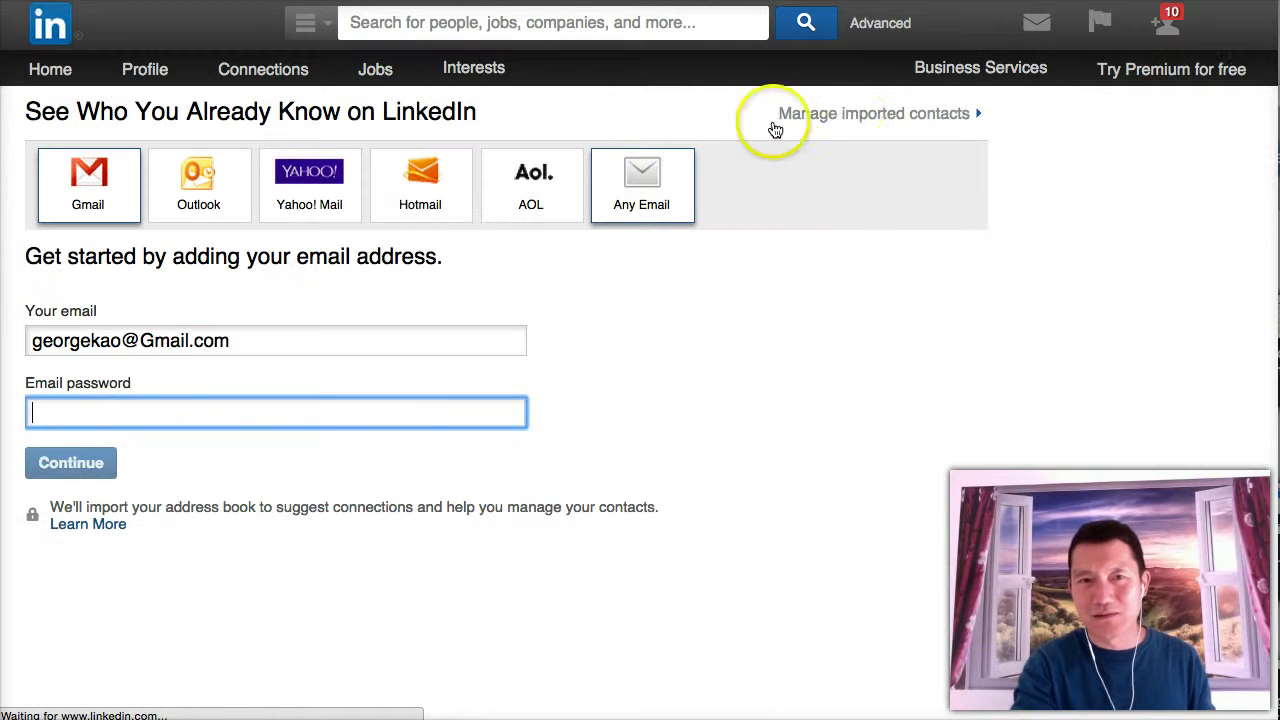
pyautogui.click(854, 118)
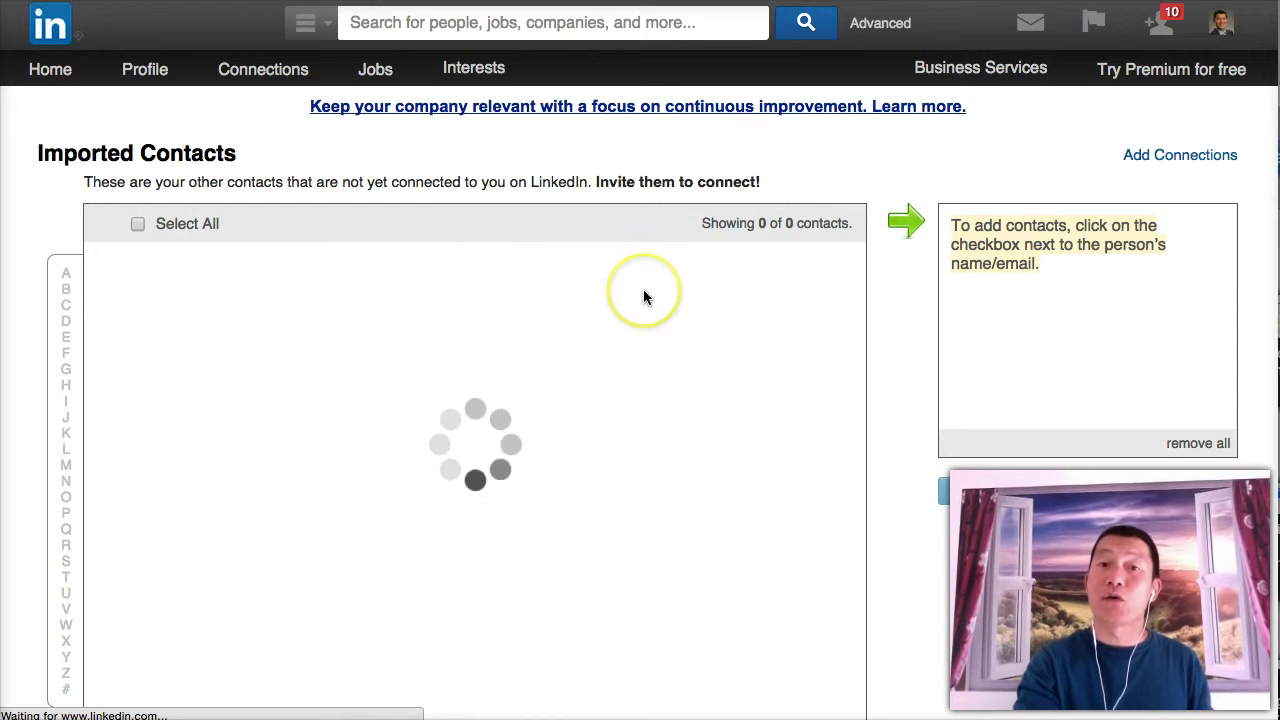
pyautogui.click(186, 309)
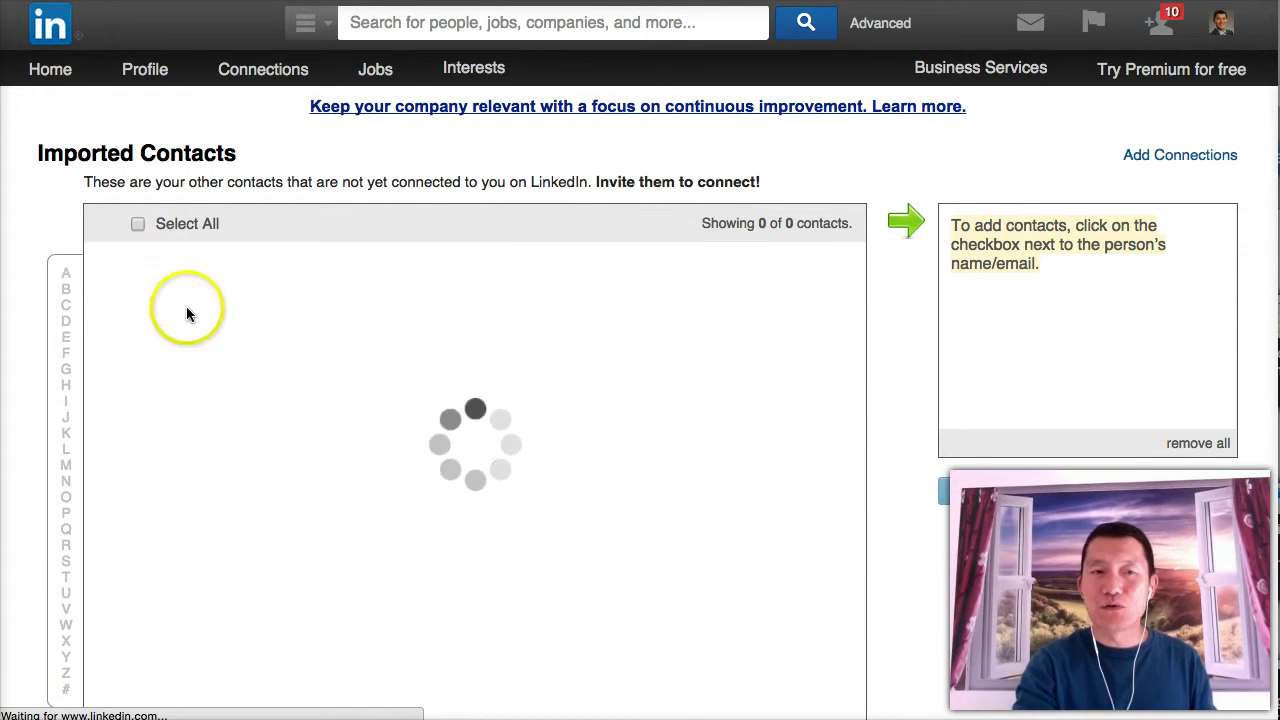
pyautogui.click(143, 286)
pyautogui.click(438, 340)
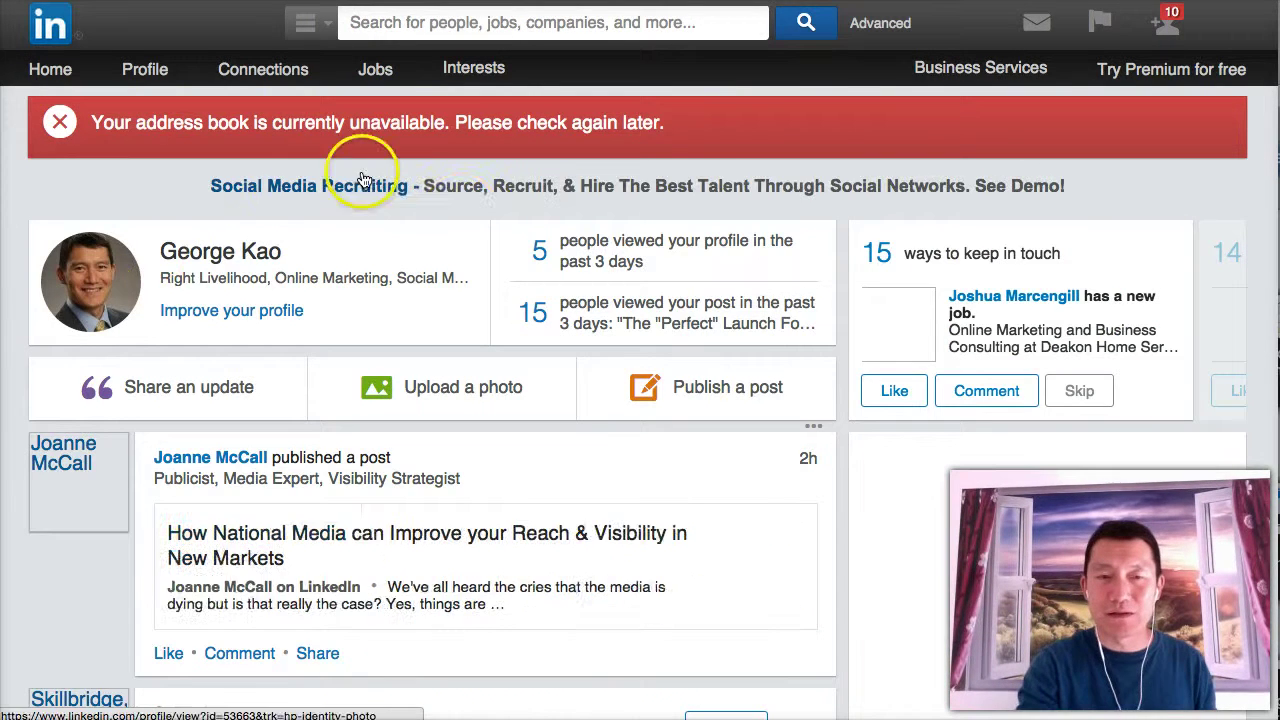
pyautogui.click(1163, 28)
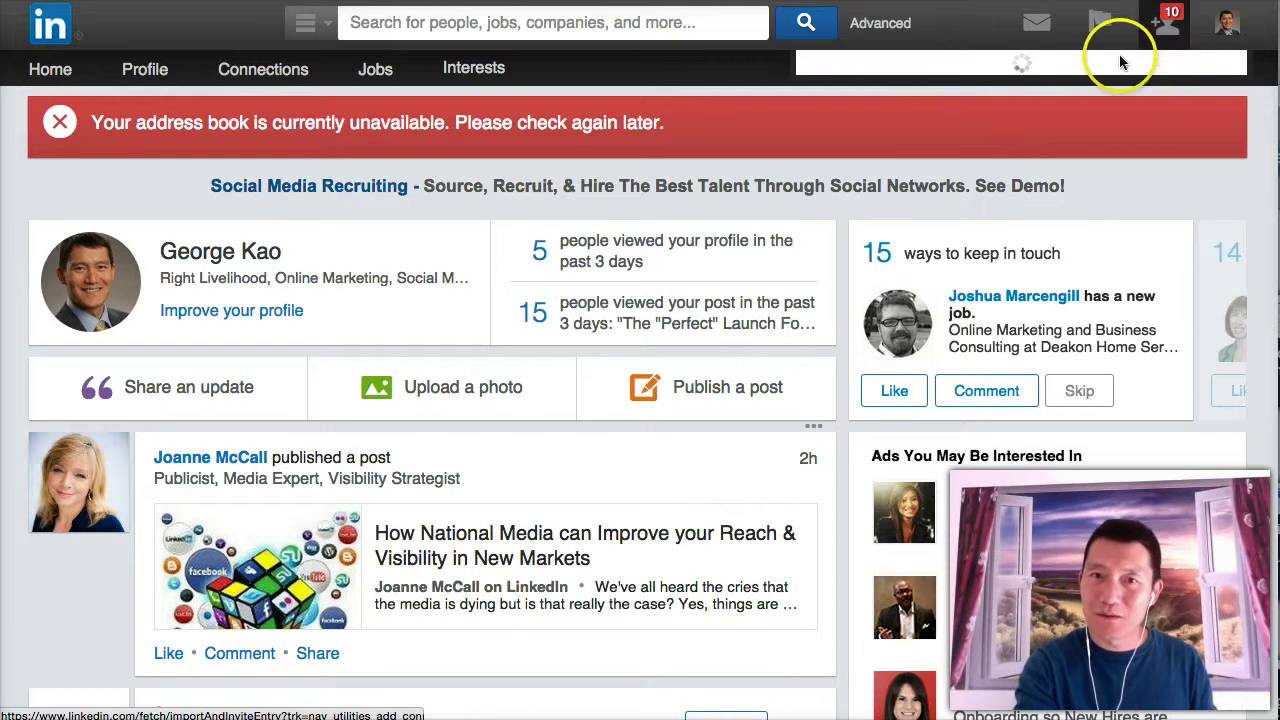
pyautogui.click(905, 72)
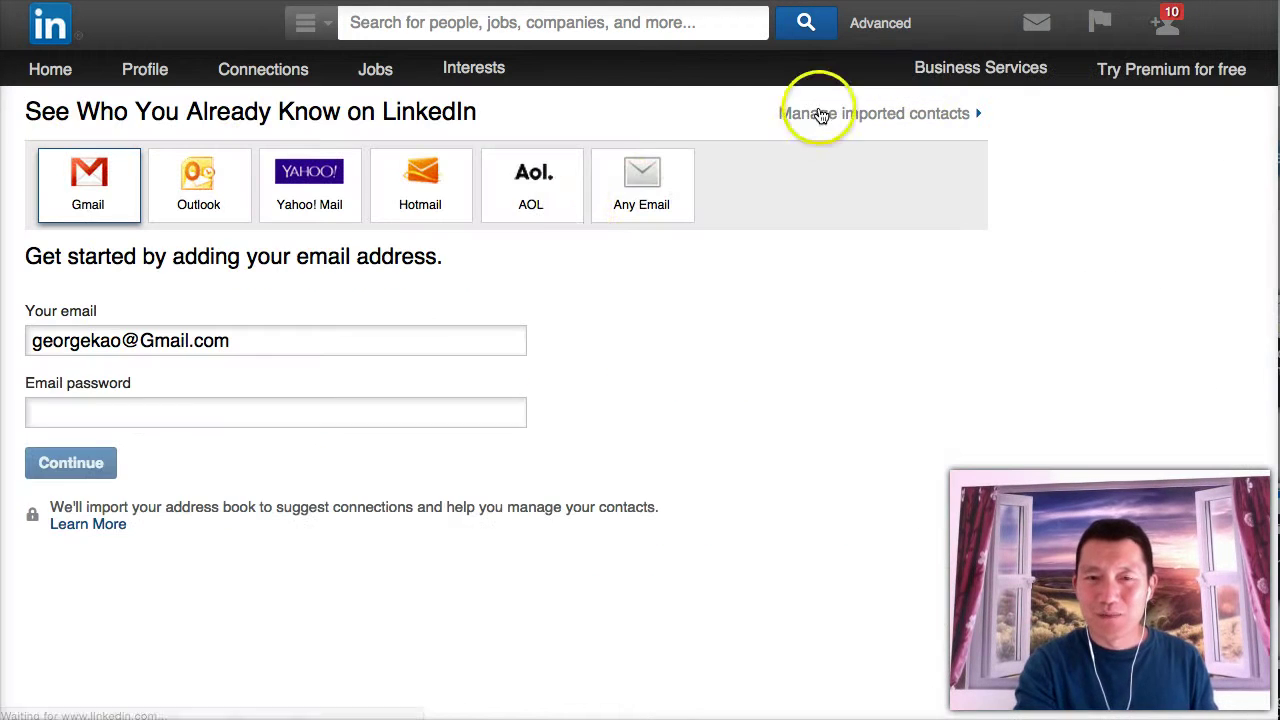
pyautogui.click(843, 120)
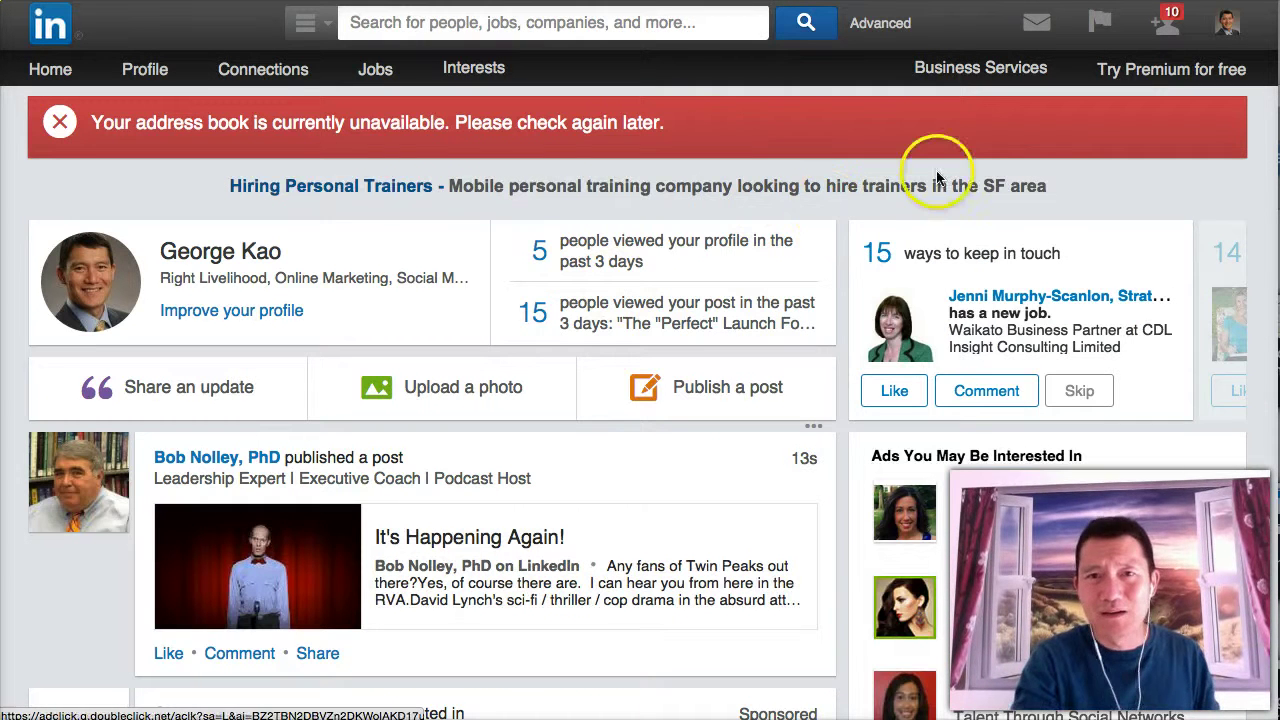
pyautogui.moveTo(1163, 42)
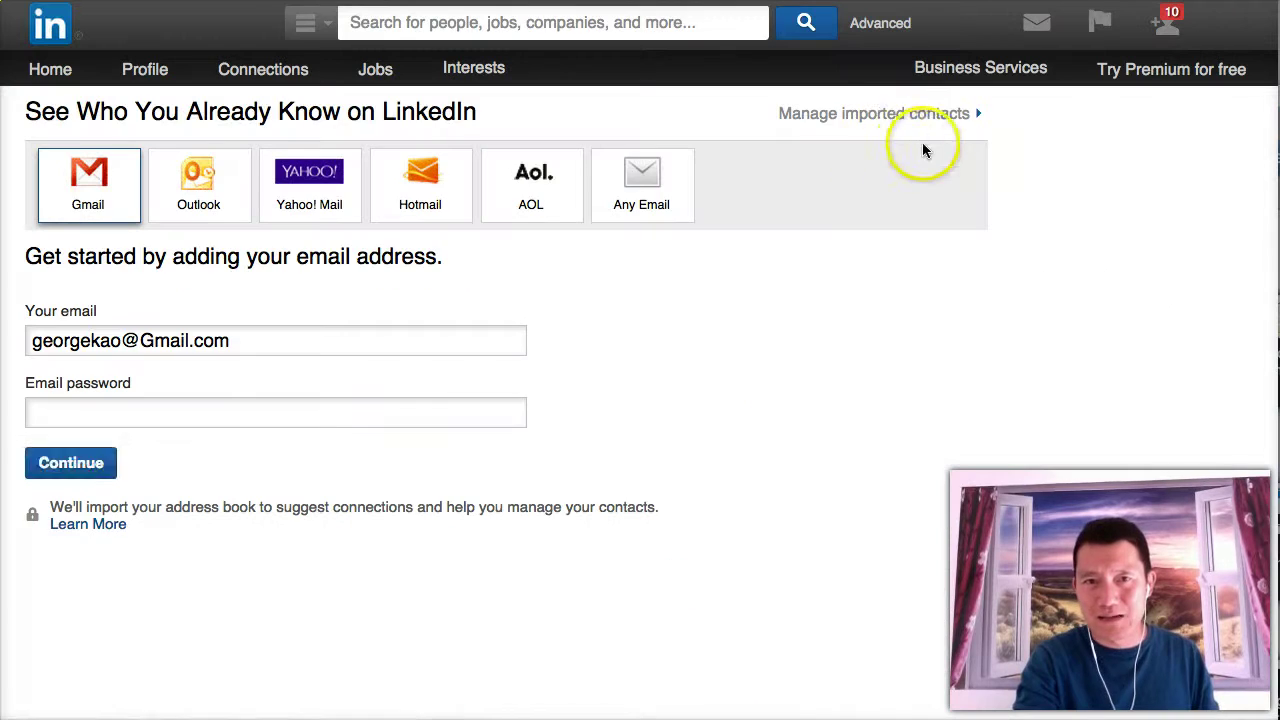
pyautogui.click(909, 117)
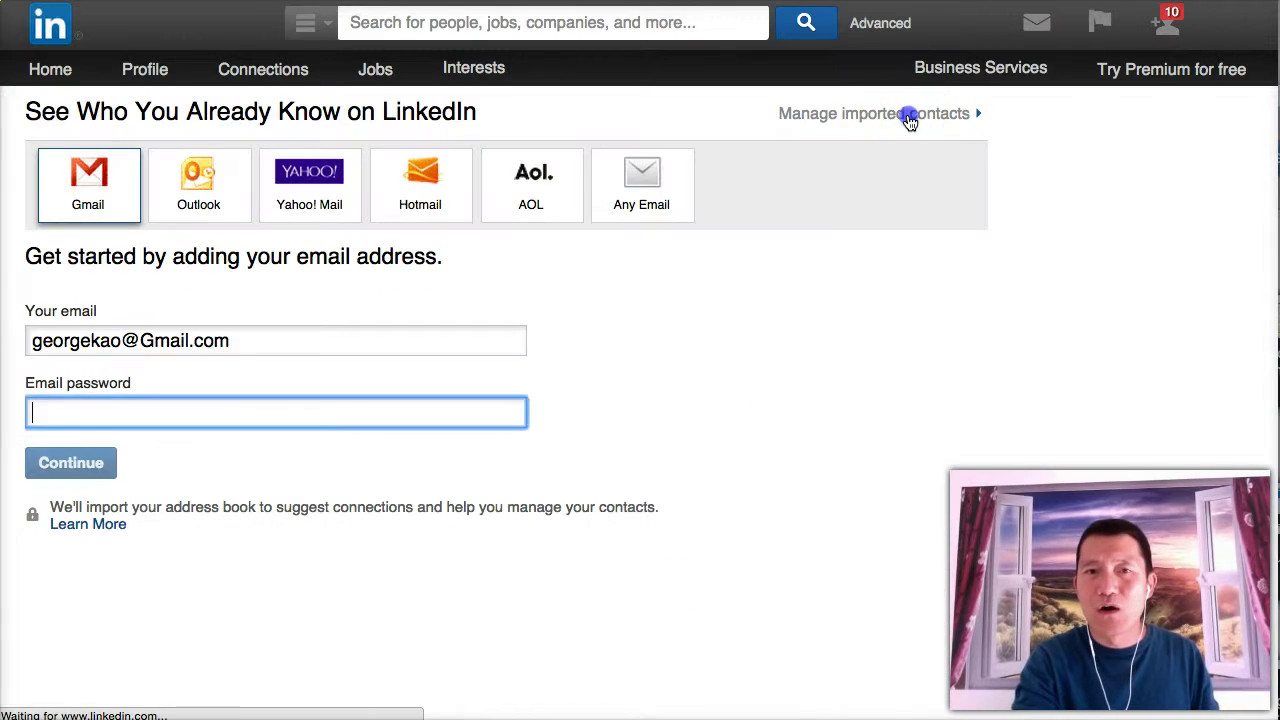